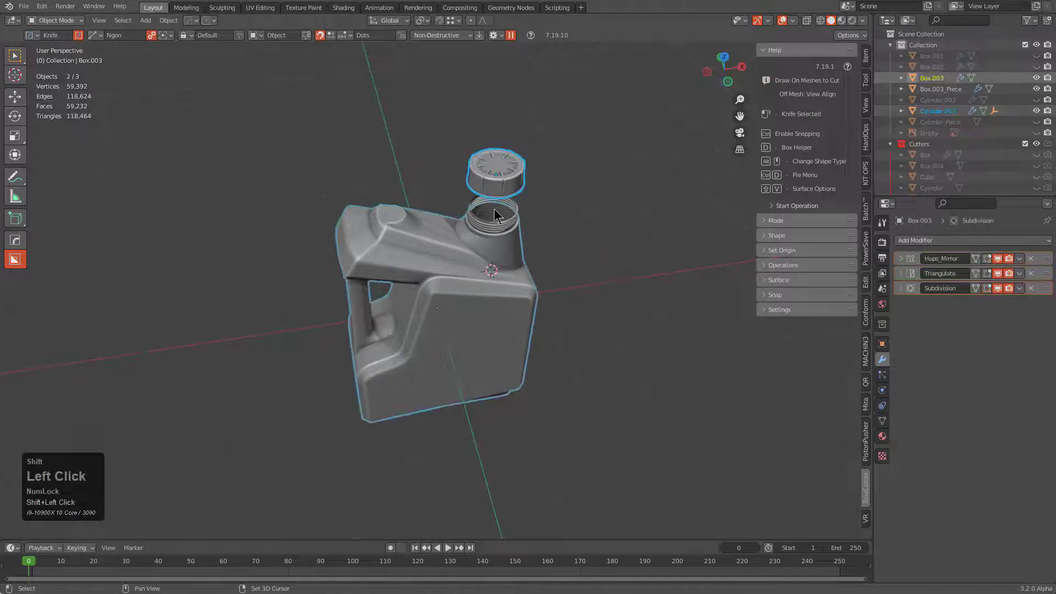
Run To_Shape v1.5 on the selected container and cap, using the Decap shape along X with the original objects hidden.
{"action": "key", "text": "q"}
{"action": "key", "text": "o"}
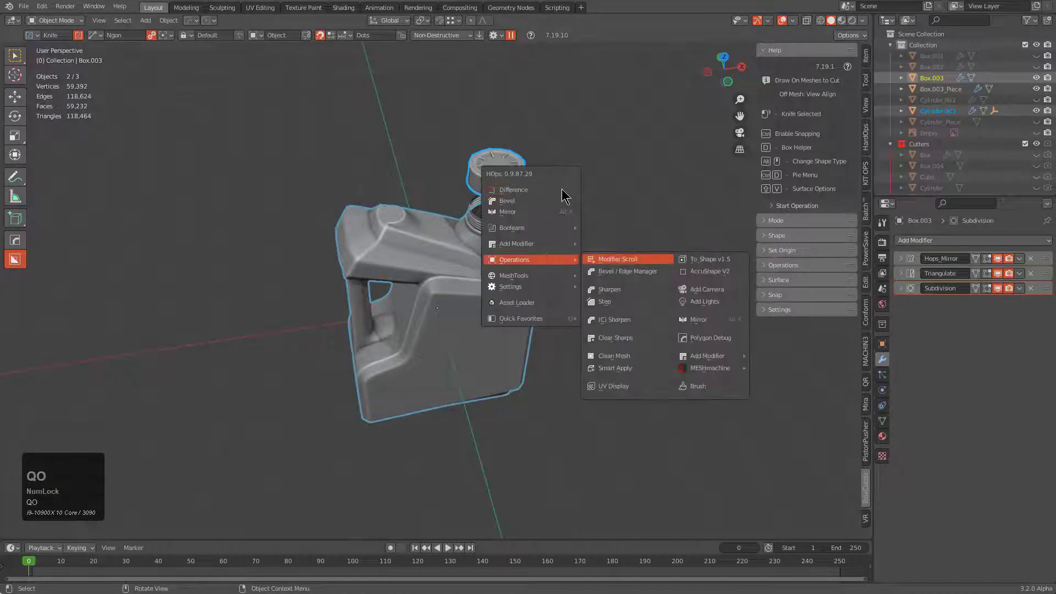
{"action": "key", "text": "t"}
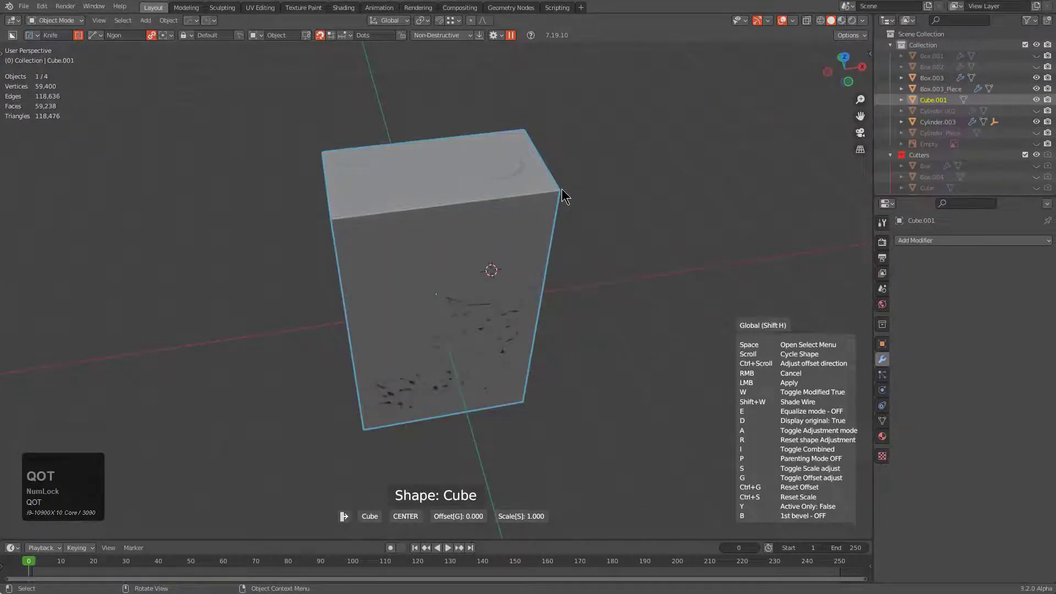
{"action": "key", "text": "space"}
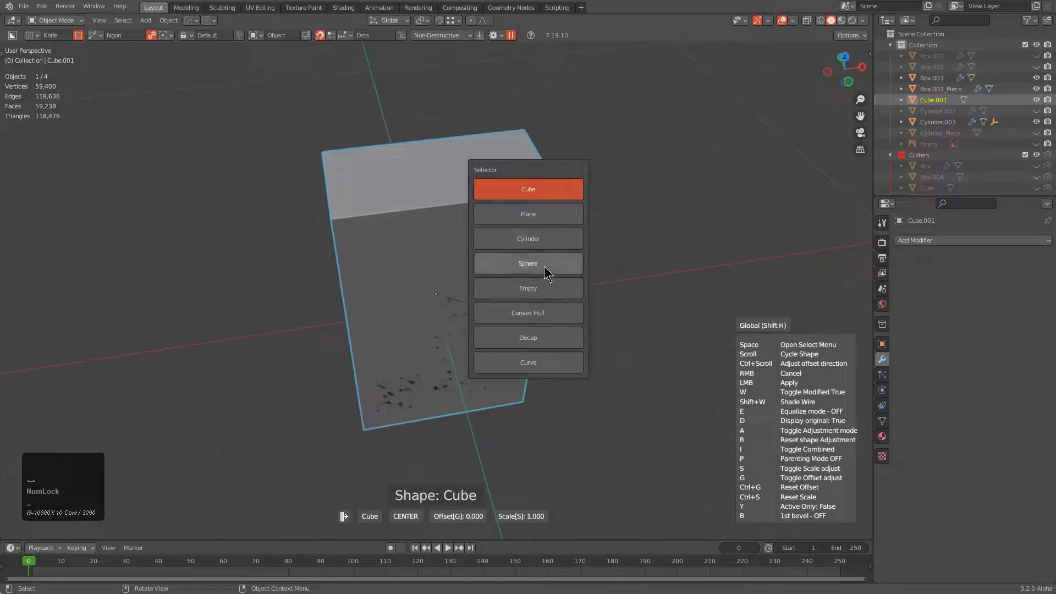
{"action": "left_click", "coordinate": [540, 339]}
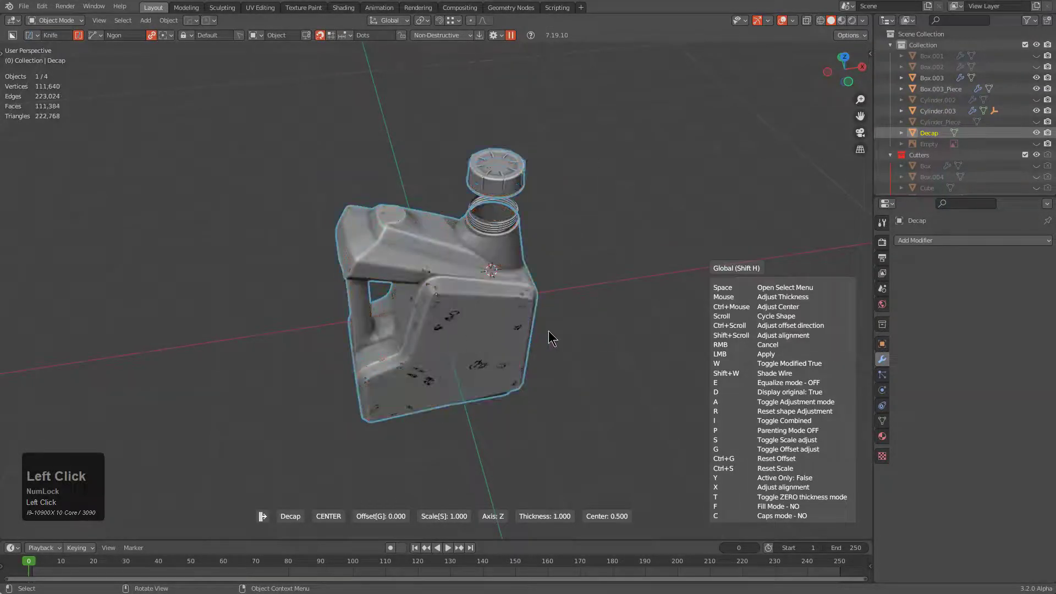
{"action": "key", "text": "d"}
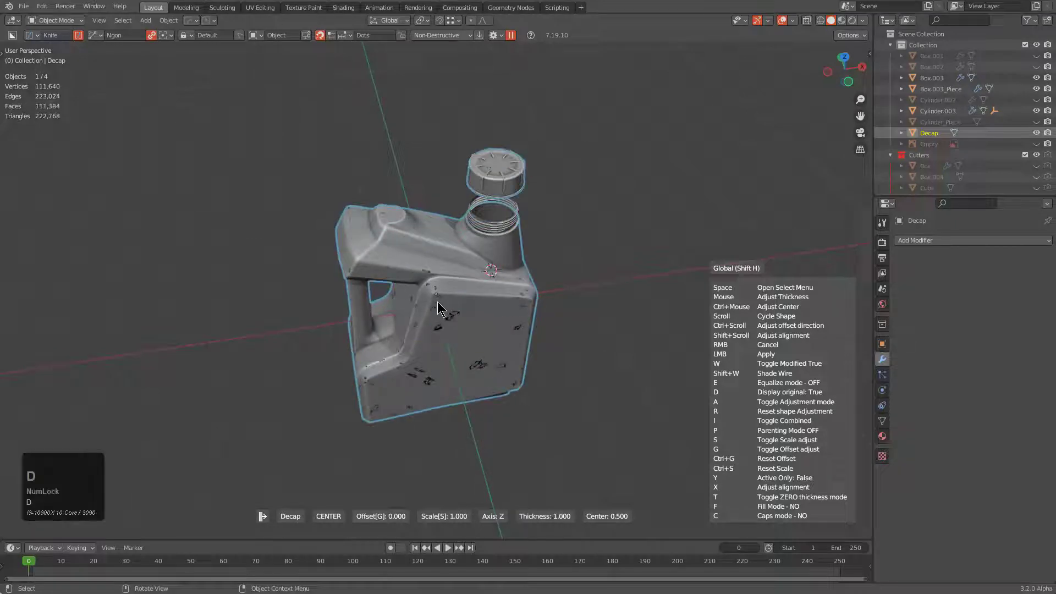
{"action": "key", "text": "d"}
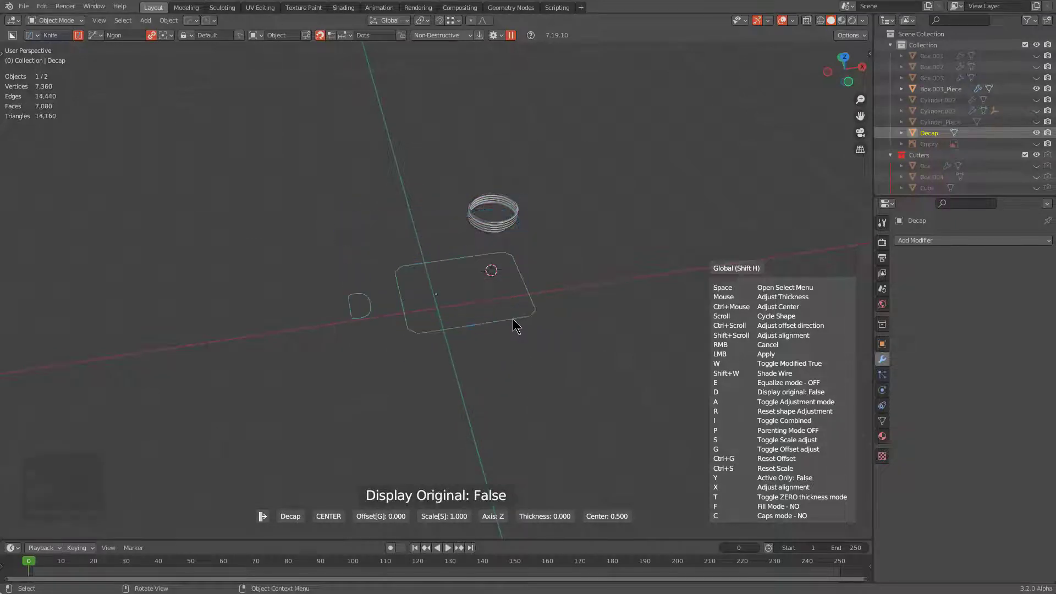
{"action": "key", "text": "x"}
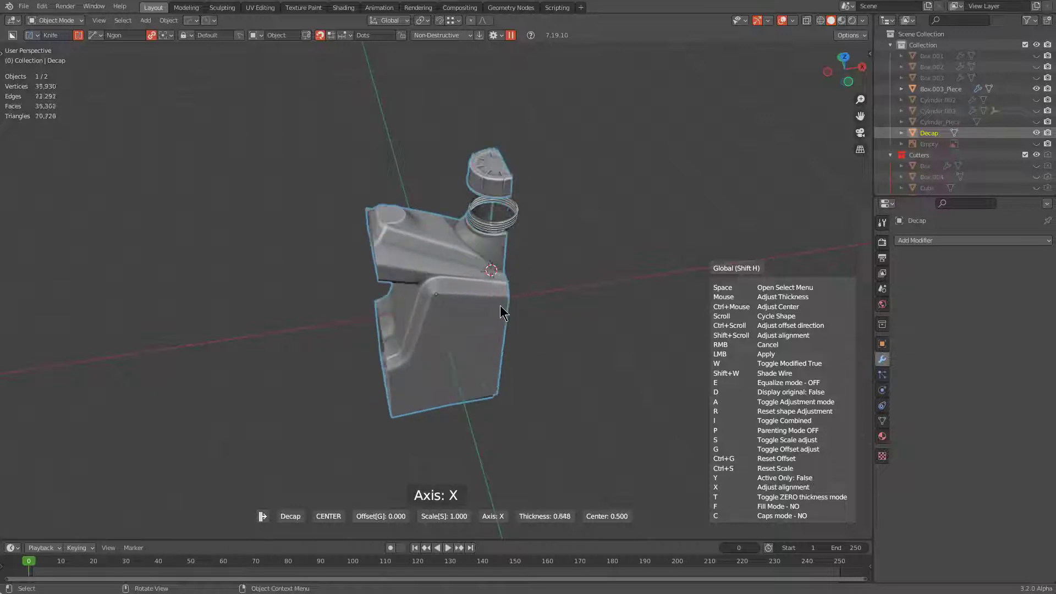
Switch the To_Shape result to a Cube, offset it to +Z, and display the original objects.
{"action": "key", "text": "space"}
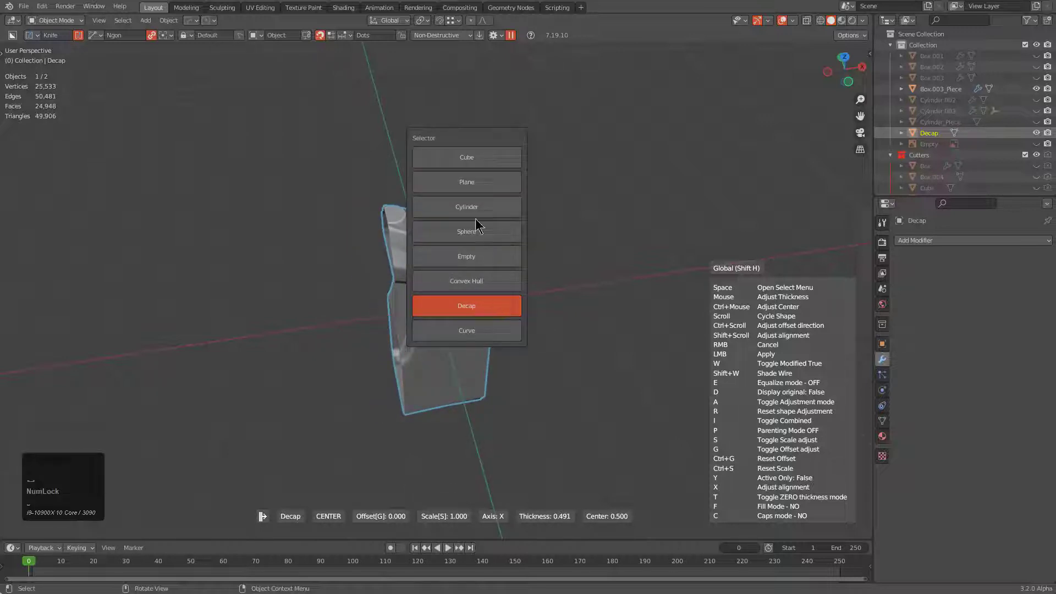
{"action": "left_click", "coordinate": [467, 158]}
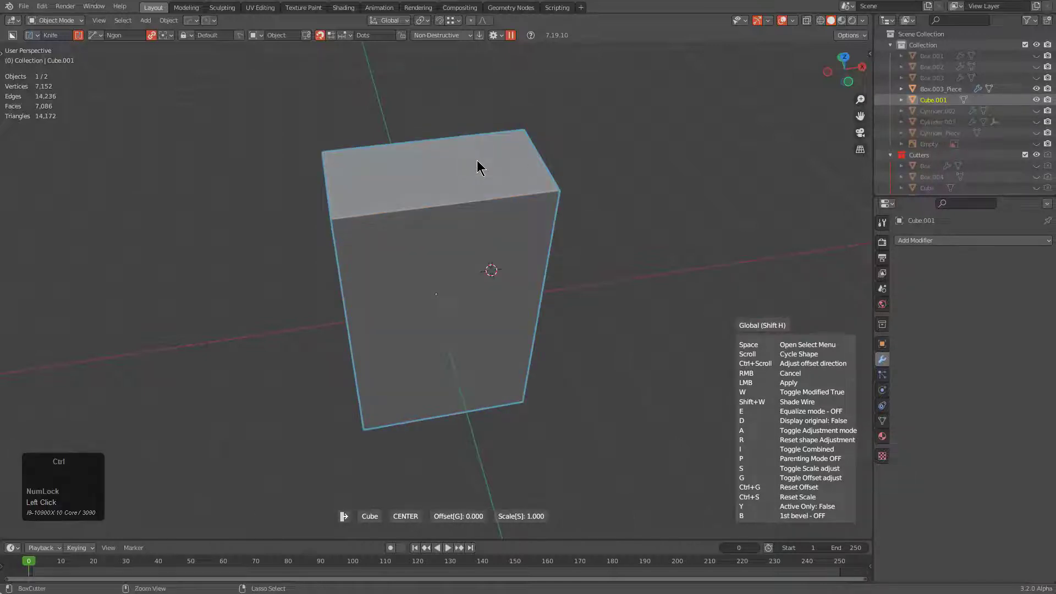
{"action": "scroll", "coordinate": [478, 166], "scroll_direction": "down", "scroll_amount": 1, "text": "ctrl"}
{"action": "scroll", "coordinate": [477, 166], "scroll_direction": "down", "scroll_amount": 2, "text": "ctrl"}
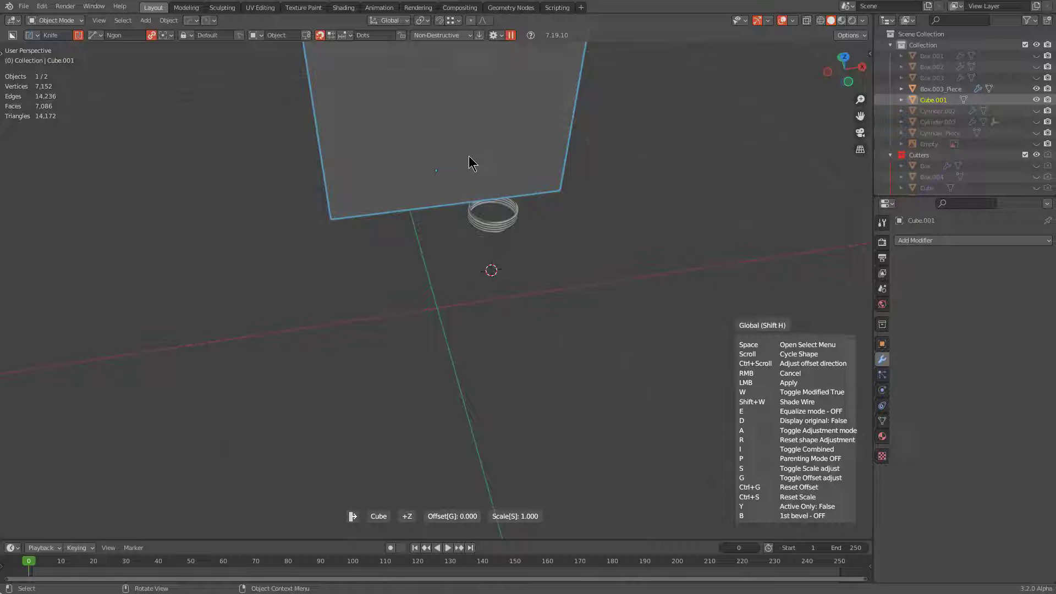
{"action": "key", "text": "d"}
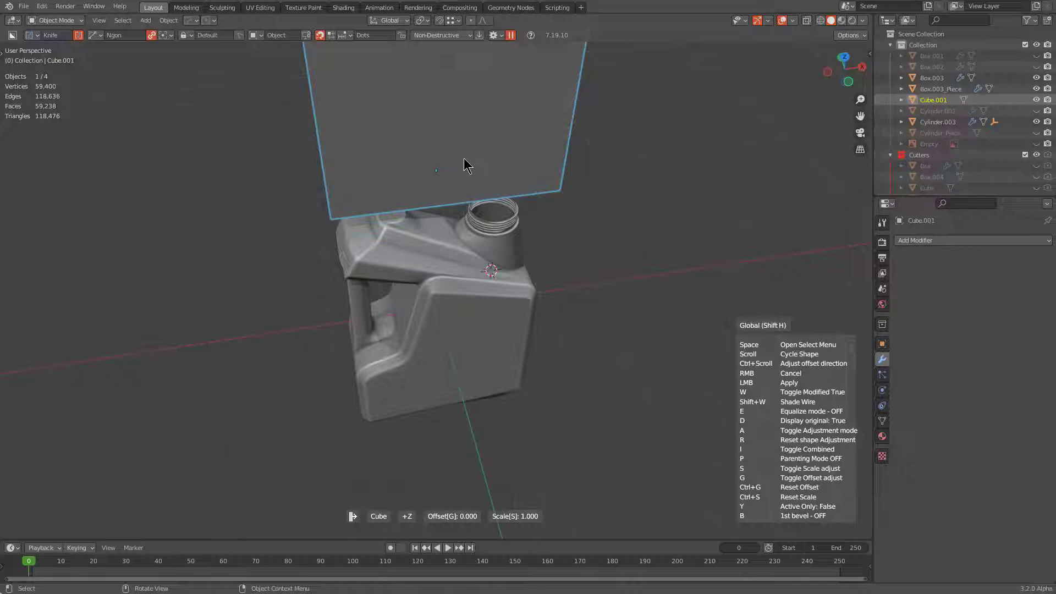
{"action": "key", "text": "d"}
{"action": "key", "text": "d"}
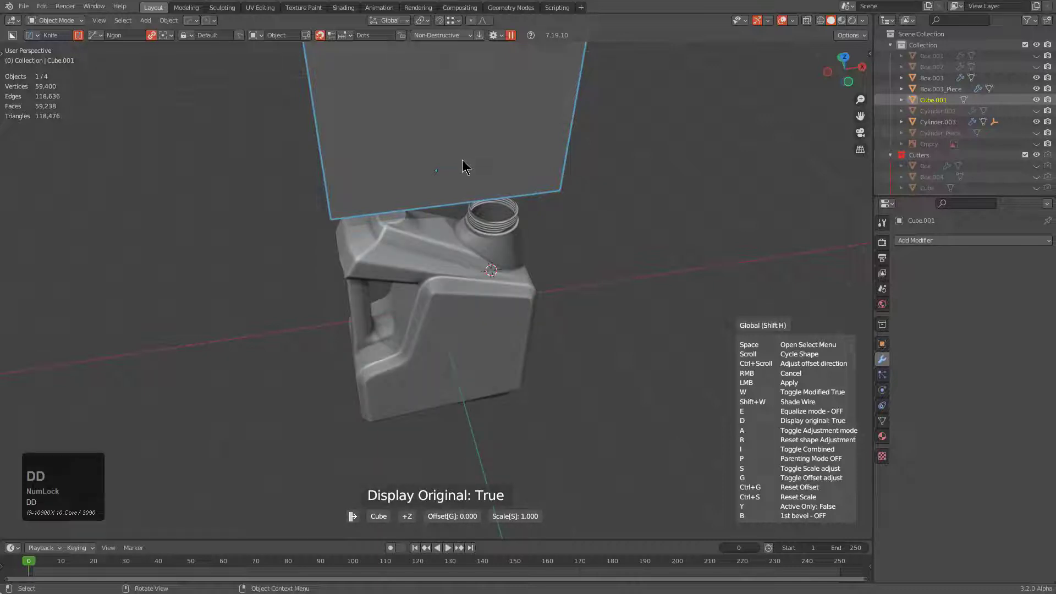
Change the To_Shape result to a 32-segment Cylinder with a CENTER offset and X alignment.
{"action": "key", "text": "space"}
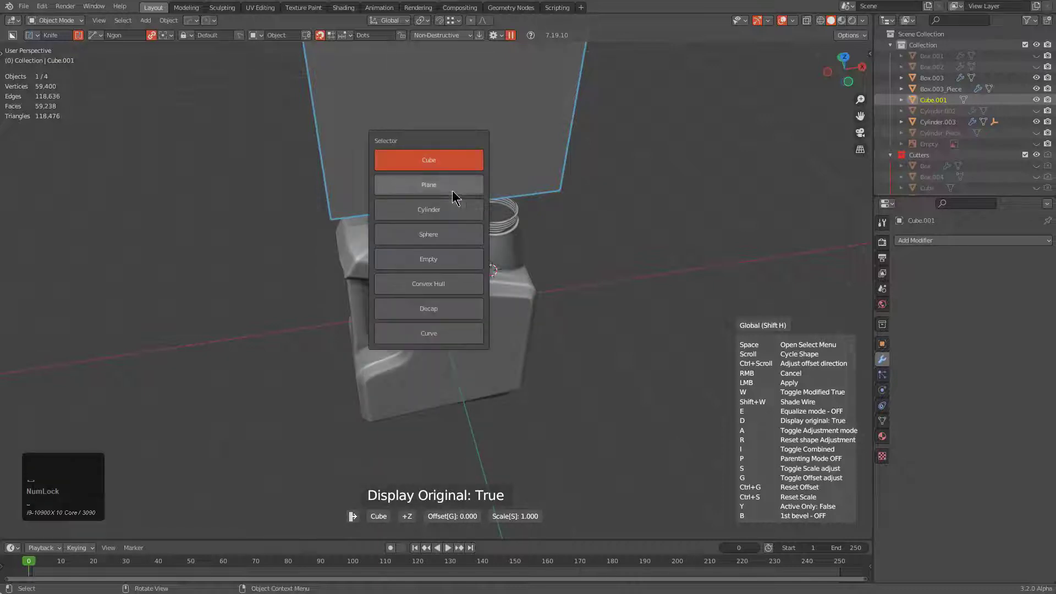
{"action": "left_click", "coordinate": [456, 209]}
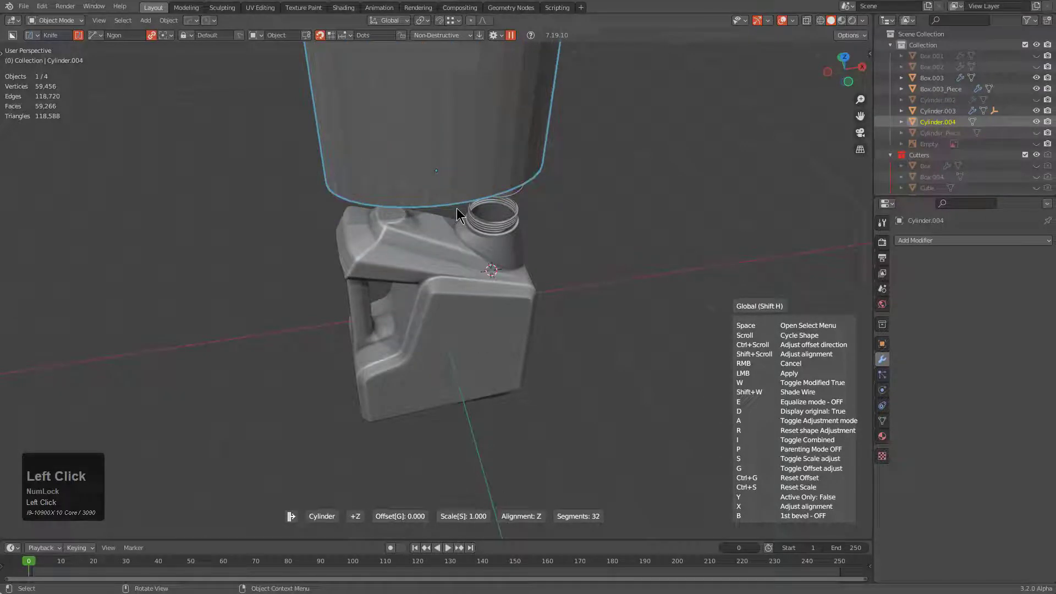
{"action": "scroll", "coordinate": [457, 206], "scroll_direction": "down", "scroll_amount": 3, "text": "ctrl"}
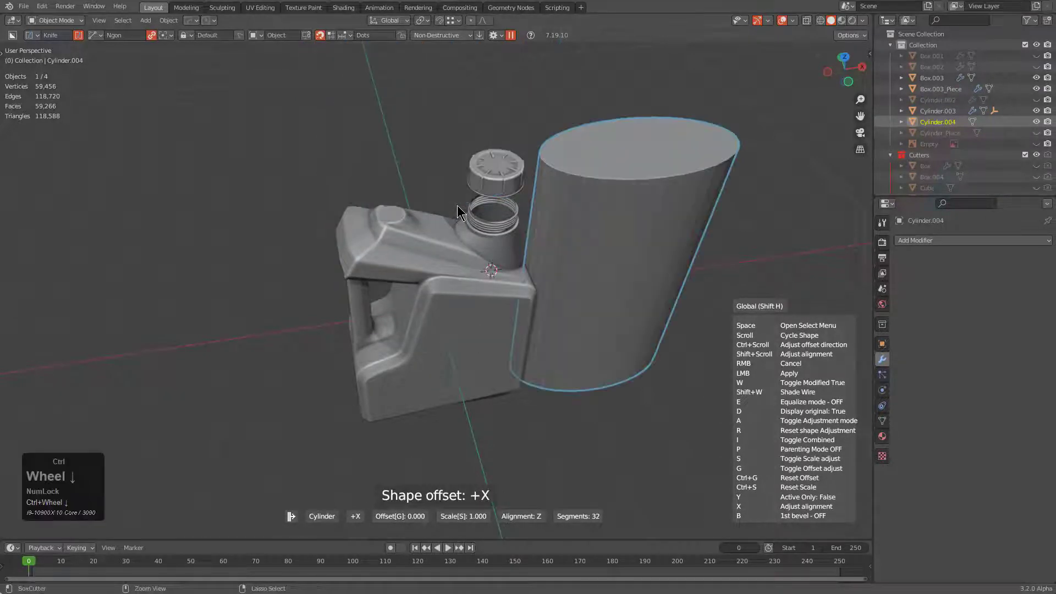
{"action": "scroll", "coordinate": [490, 211], "scroll_direction": "down", "scroll_amount": 1, "text": "shift"}
{"action": "scroll", "coordinate": [492, 217], "scroll_direction": "down", "scroll_amount": 4, "text": "shift"}
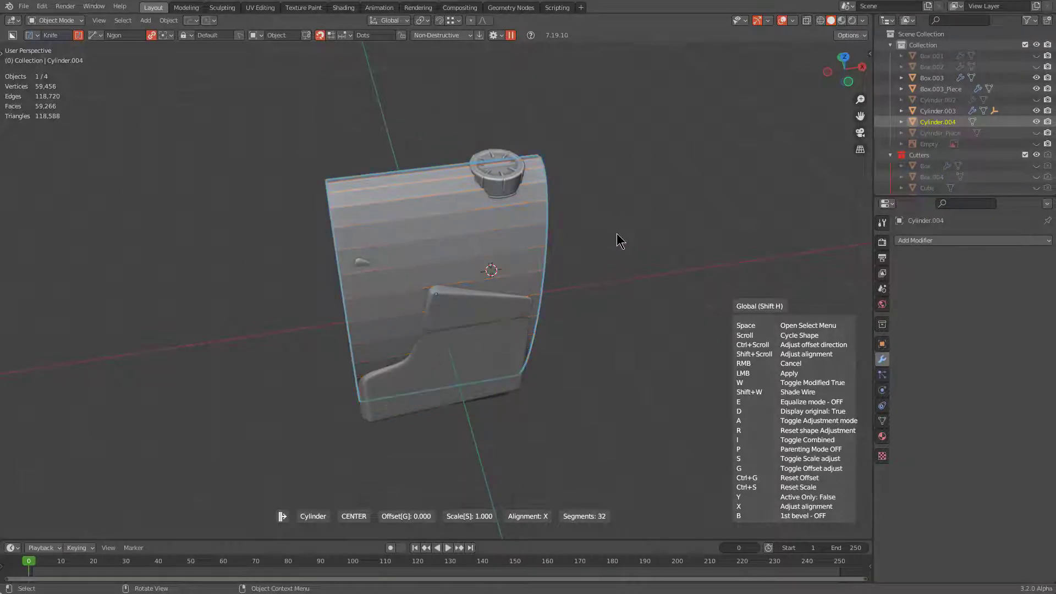
Set the cylinder's equalize mode to ALL, increase its diameter, and apply the shape.
{"action": "key", "text": "e"}
{"action": "middle_click_drag", "start_coordinate": [615, 236], "coordinate": [662, 224]}
{"action": "key", "text": "a"}
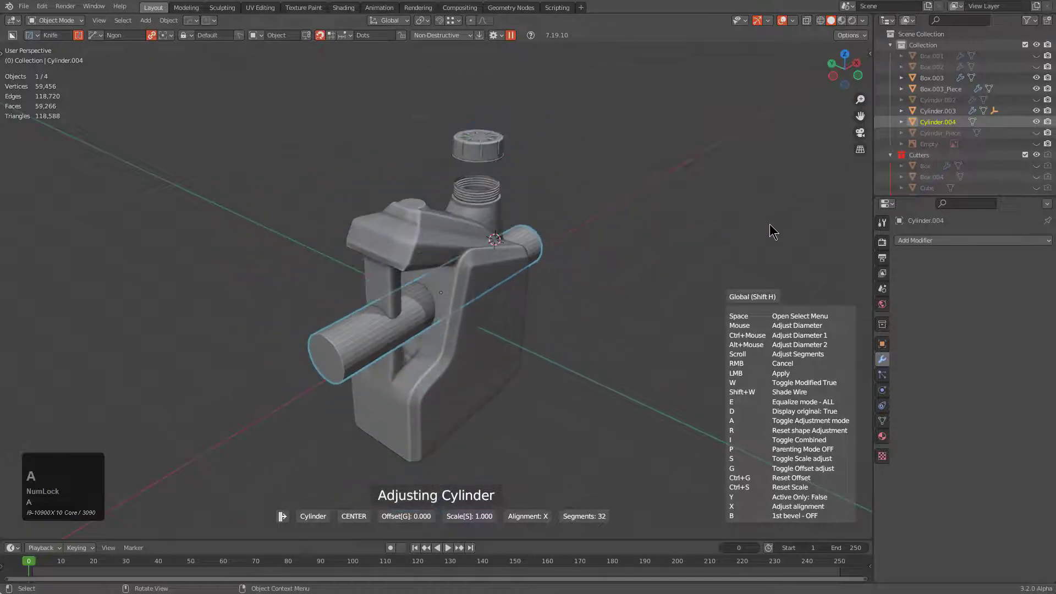
{"action": "left_click", "coordinate": [755, 223]}
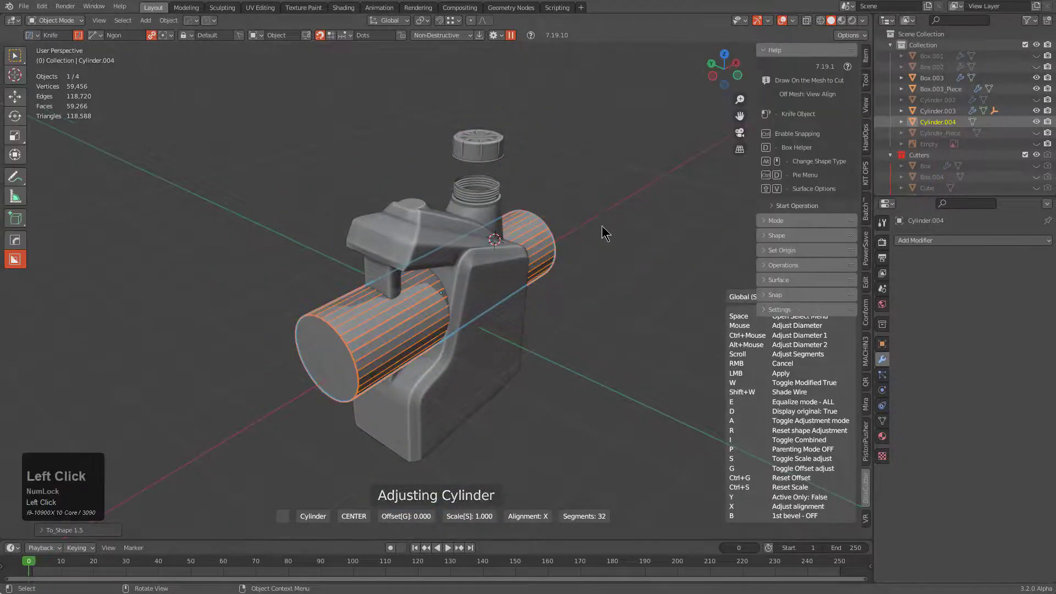
{"action": "middle_click_drag", "start_coordinate": [602, 225], "coordinate": [463, 207]}
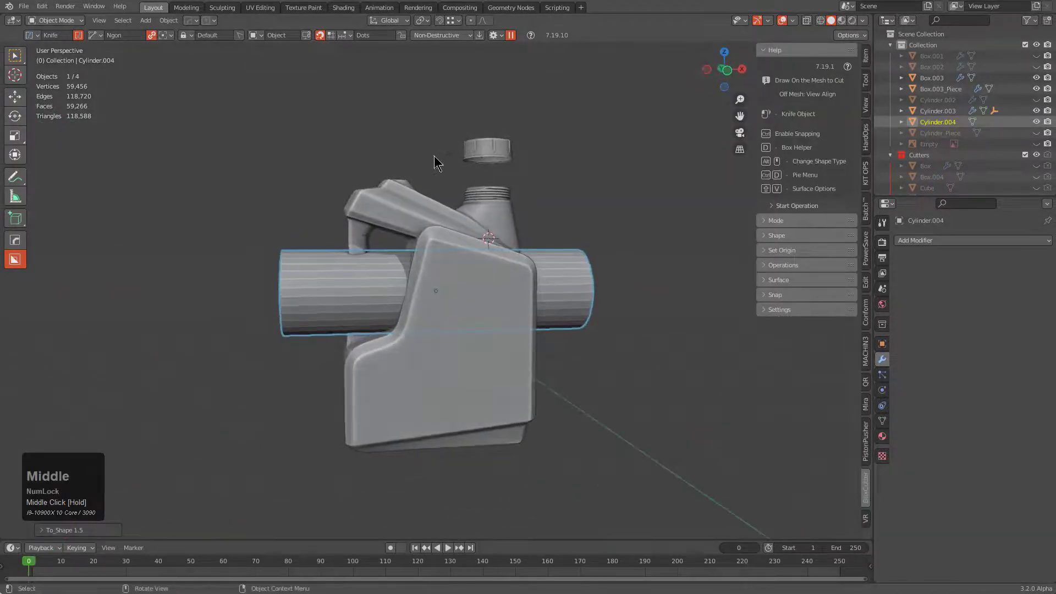
{"action": "middle_click_drag", "start_coordinate": [324, 352], "coordinate": [457, 292]}
Create a new General file and delete the default cube.
{"action": "key", "text": "ctrl+n"}
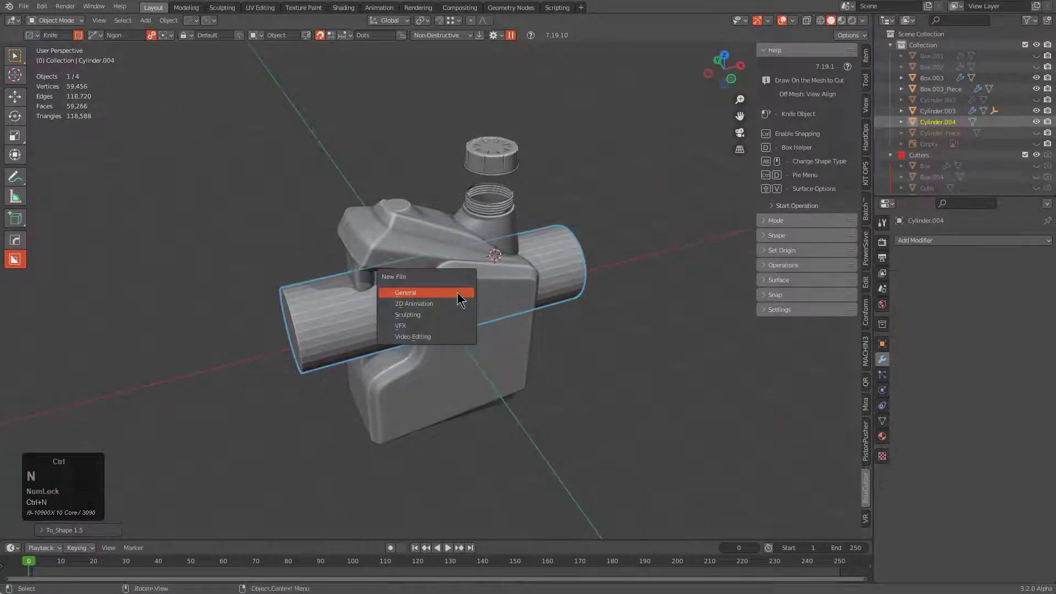
{"action": "key", "text": "Return"}
{"action": "left_click", "coordinate": [548, 316]}
{"action": "key", "text": "x"}
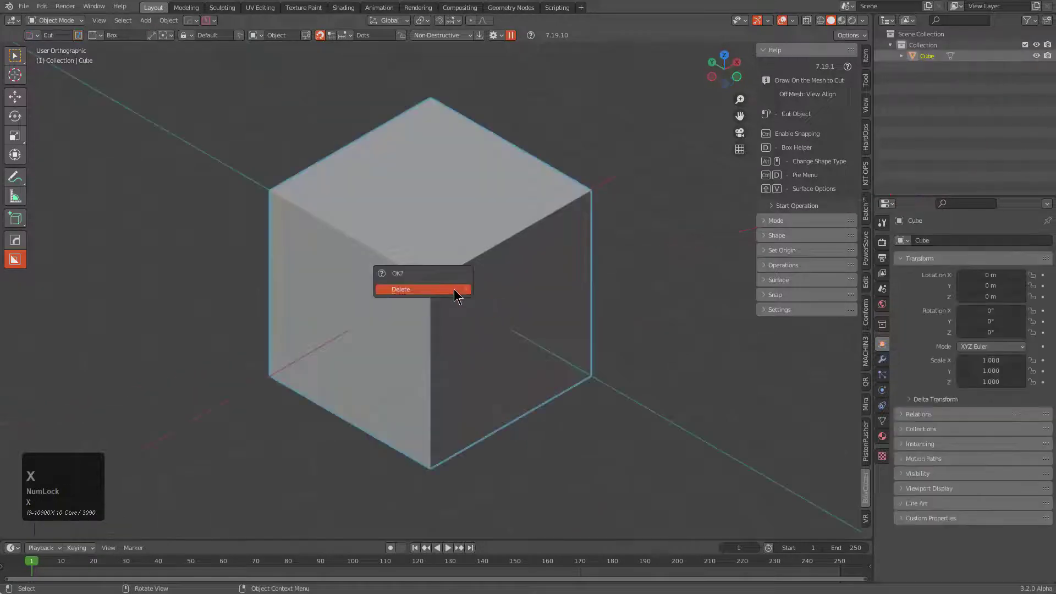
{"action": "left_click", "coordinate": [455, 295]}
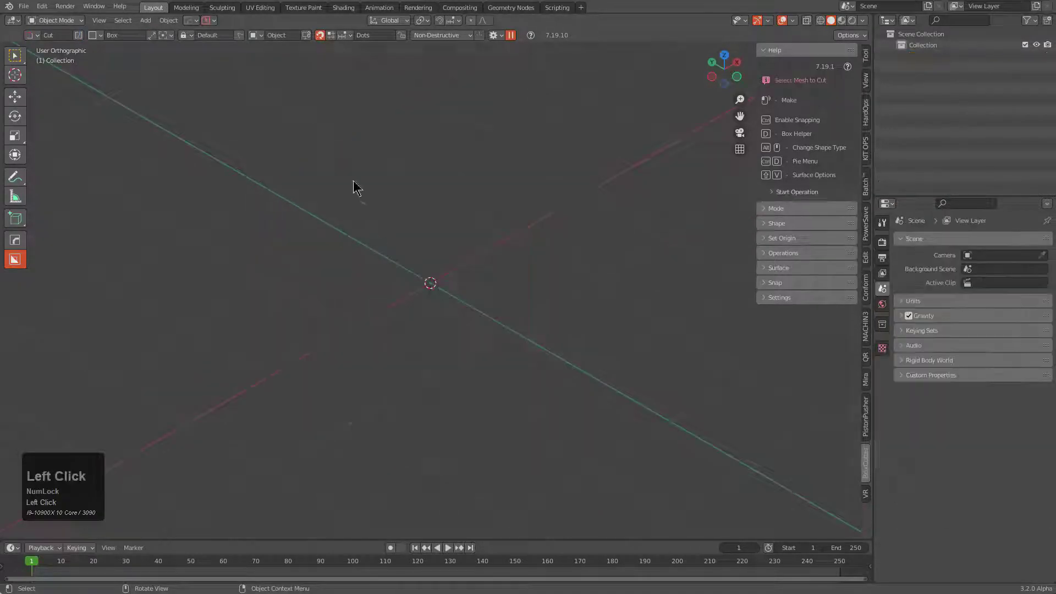
Add a HardOps bevelled box primitive at the origin and increase its corner bevel with the viewport dots.
{"action": "left_click", "coordinate": [15, 240]}
{"action": "left_click", "coordinate": [215, 36]}
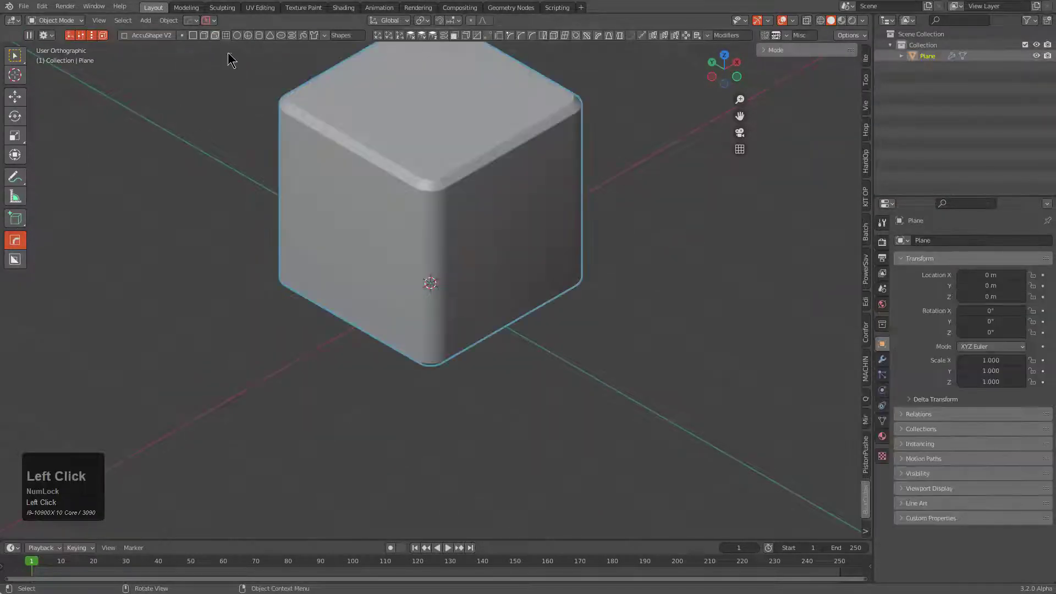
{"action": "middle_click_drag", "start_coordinate": [456, 186], "coordinate": [464, 246]}
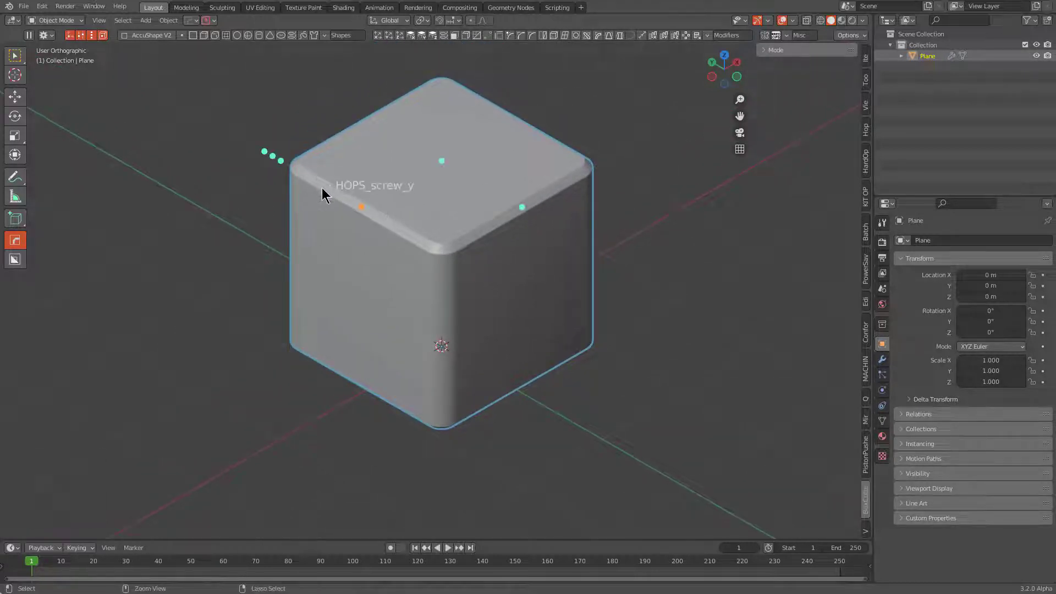
{"action": "left_click_drag", "start_coordinate": [286, 165], "coordinate": [256, 147], "text": "ctrl"}
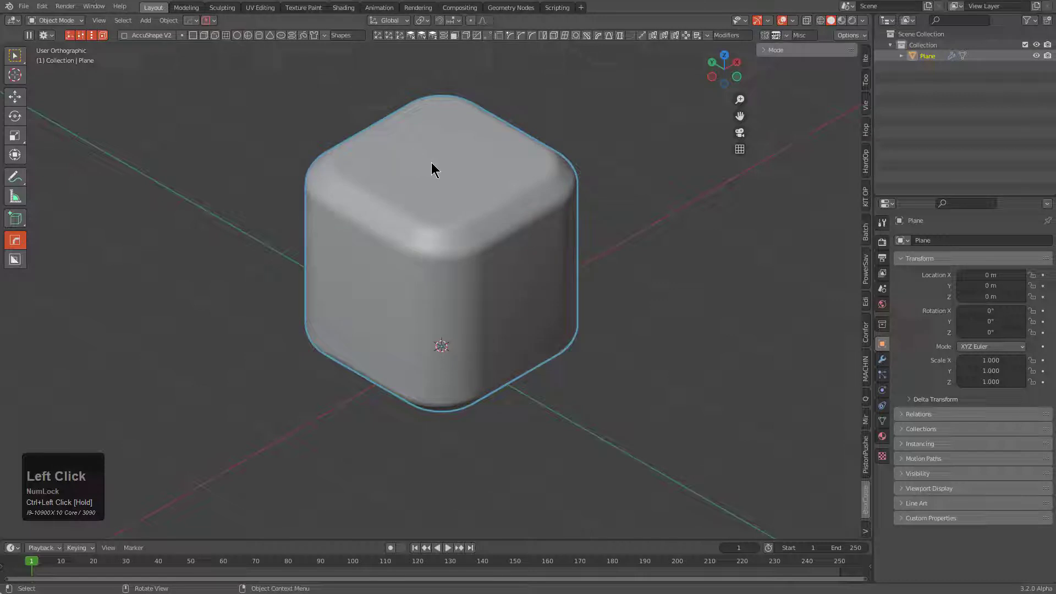
Start the HardOps bevel adjustment on the box and set HOPS_bevel_B to a width of about 0.23.
{"action": "key", "text": "q"}
{"action": "left_click", "coordinate": [405, 135]}
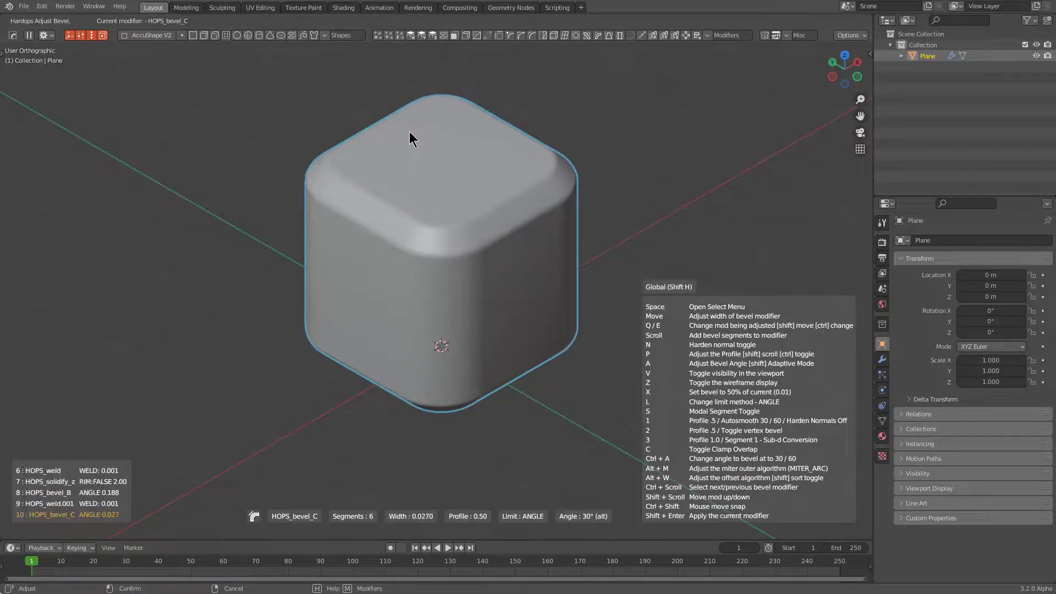
{"action": "key", "text": "space"}
{"action": "left_click", "coordinate": [418, 158]}
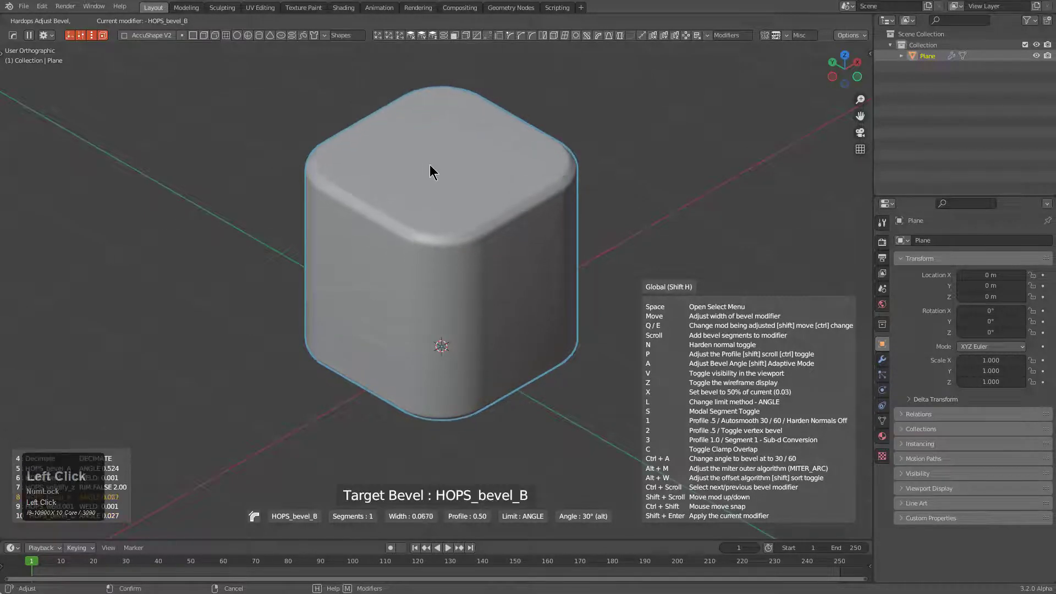
Set HOPS_bevel_C to a width of about 0.054 and HOPS_bevel_A to about 0.56.
{"action": "key", "text": "space"}
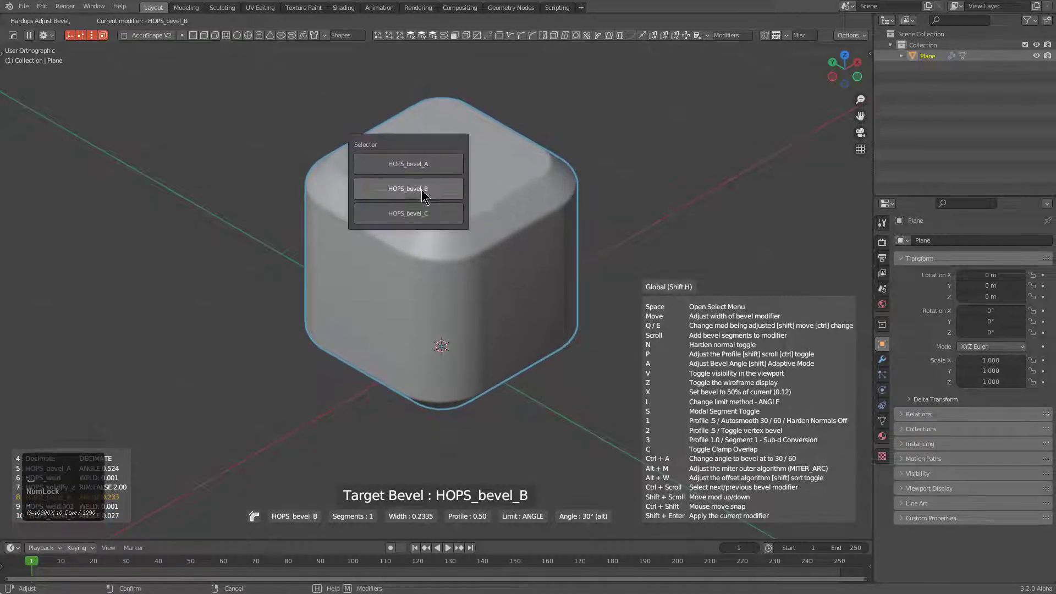
{"action": "left_click", "coordinate": [425, 214]}
{"action": "key", "text": "space"}
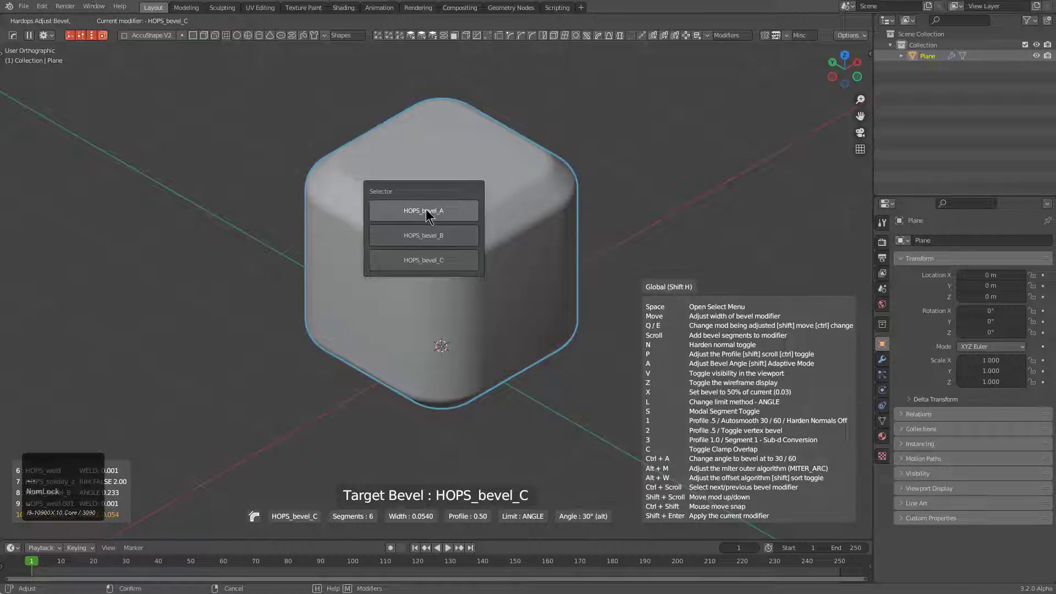
{"action": "left_click", "coordinate": [427, 210]}
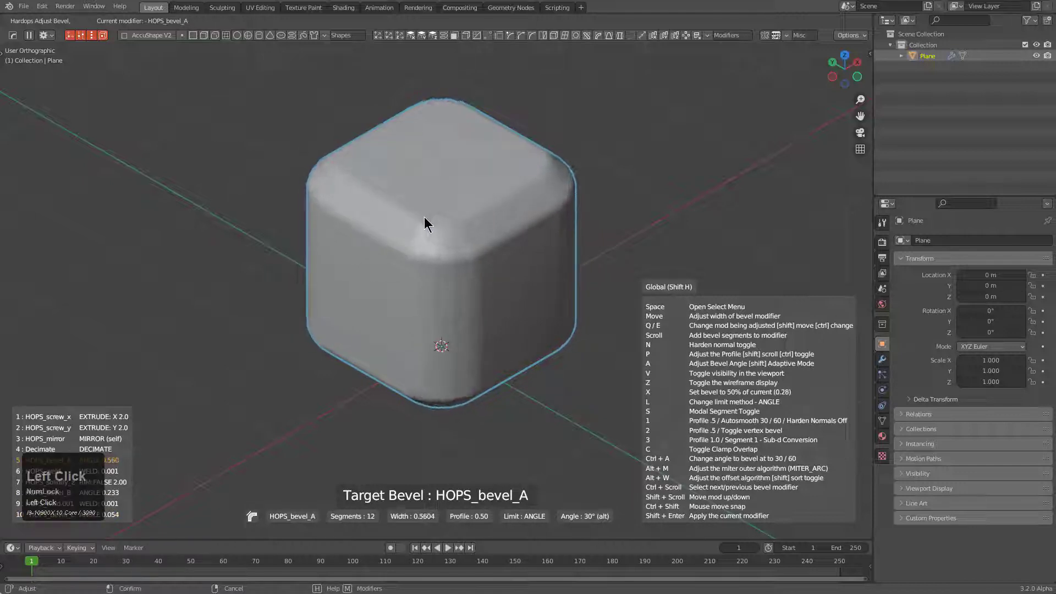
Widen HOPS_bevel_B to about 0.33 and apply the bevel adjustments.
{"action": "key", "text": "space"}
{"action": "left_click", "coordinate": [433, 242]}
{"action": "left_click", "coordinate": [414, 236]}
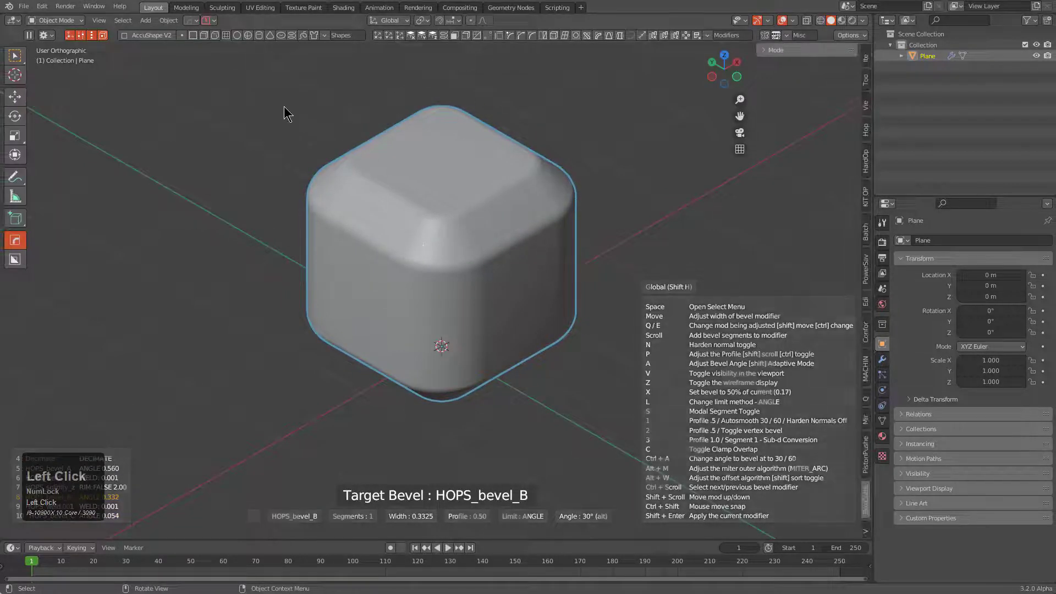
Enable Spacebar Accept in the HardOps options.
{"action": "left_click", "coordinate": [190, 21]}
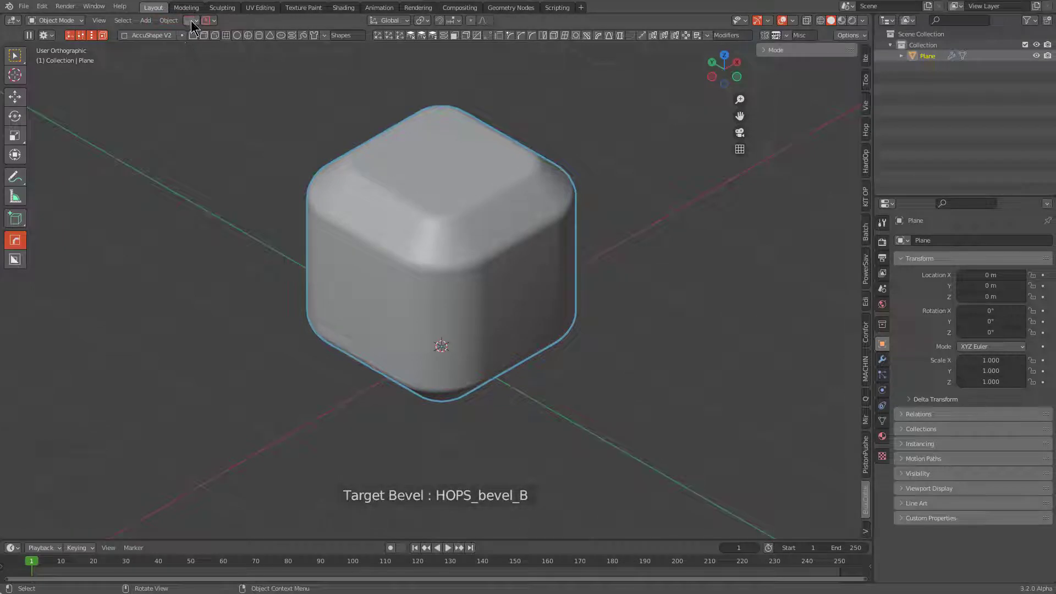
{"action": "left_click", "coordinate": [186, 44]}
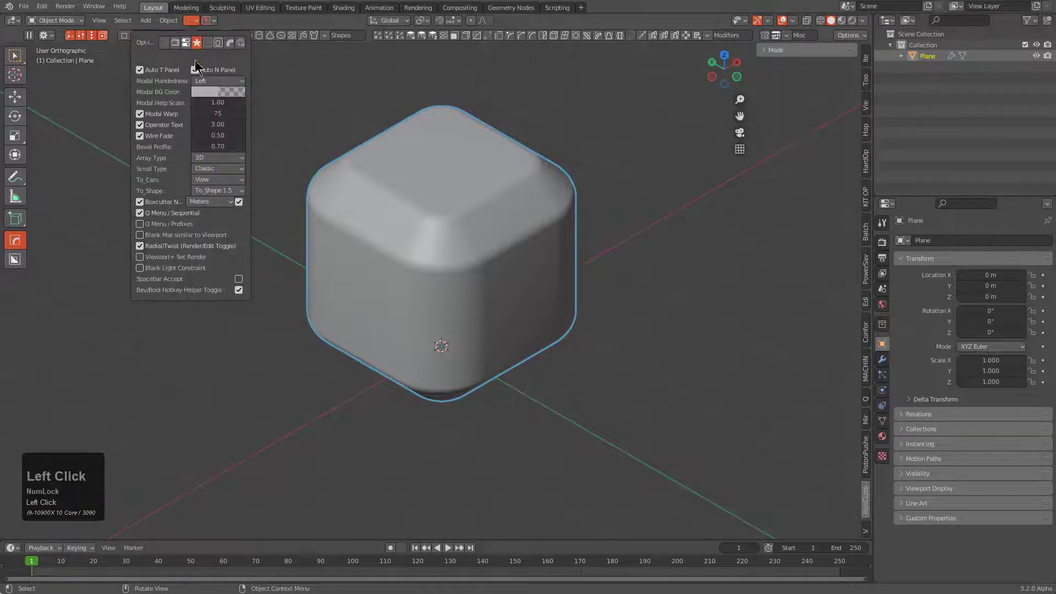
{"action": "left_click", "coordinate": [238, 279]}
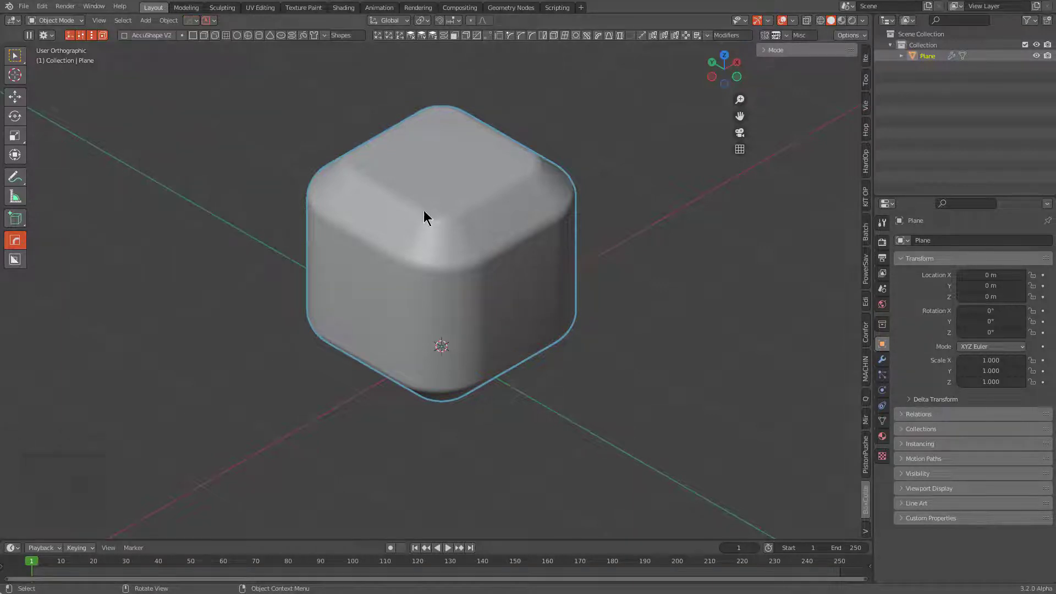
Examine the Spacebar Accept option under Modal Operators in the HardOps keymap preferences.
{"action": "key", "text": "ctrl+k"}
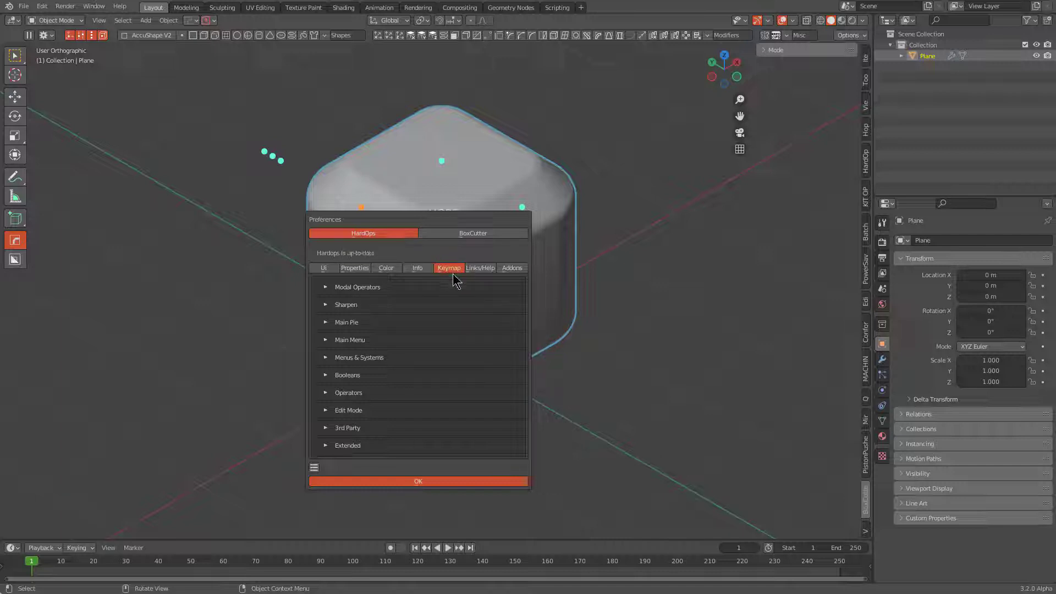
{"action": "left_click", "coordinate": [383, 288]}
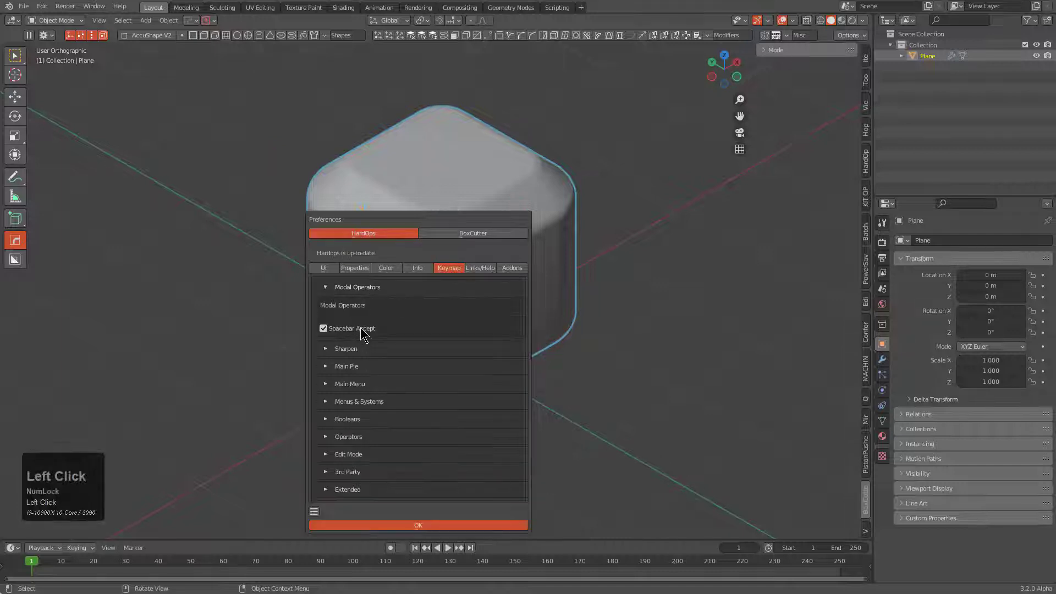
{"action": "left_click", "coordinate": [314, 511]}
{"action": "left_click", "coordinate": [339, 540]}
{"action": "left_click", "coordinate": [460, 168]}
Run the HardOps Bevel adjustment on the box and accept it.
{"action": "key", "text": "q"}
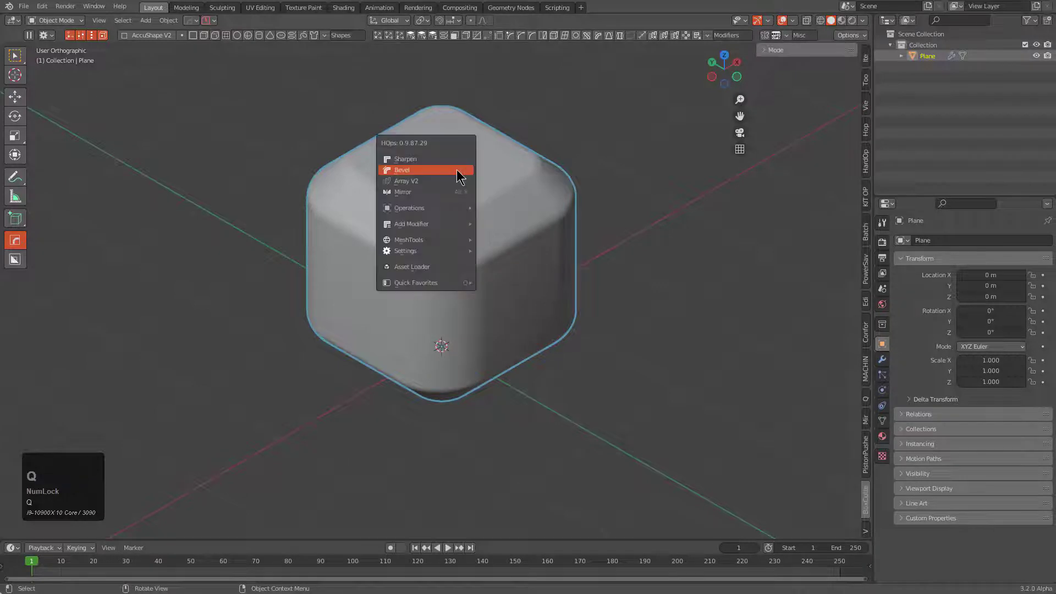
{"action": "left_click", "coordinate": [456, 171]}
{"action": "left_click", "coordinate": [453, 176]}
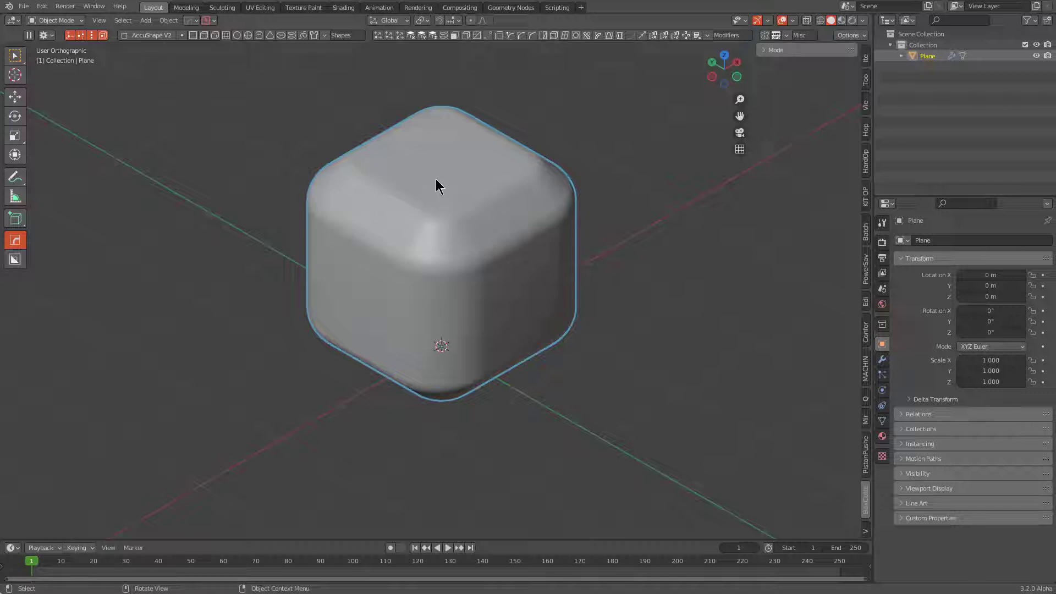
Add a cube at the box's upper corner, scaled to about 0.54 overall and about 0.30 along Y.
{"action": "key", "text": "shift+a"}
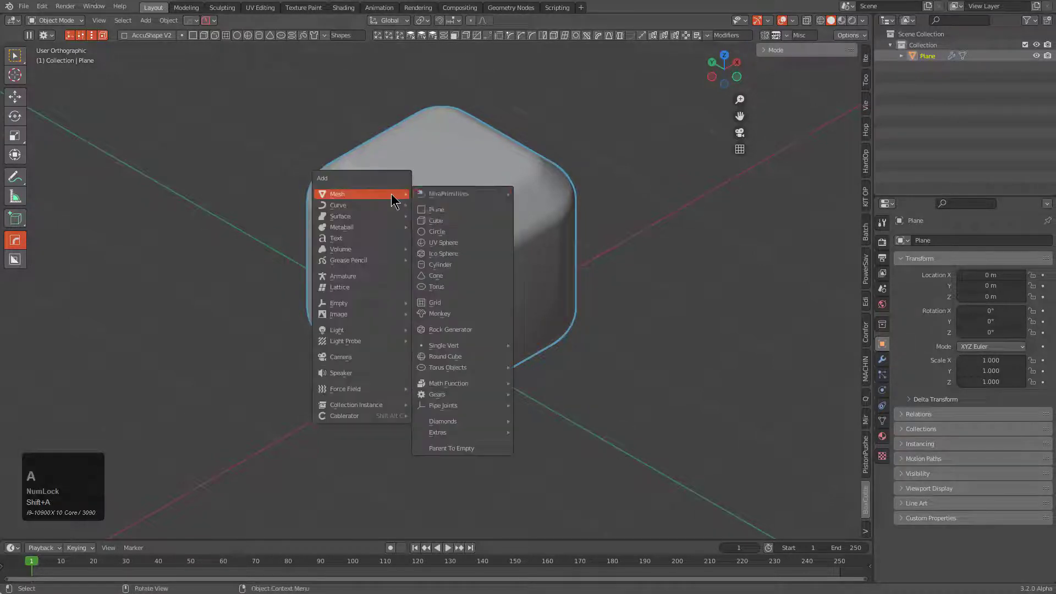
{"action": "left_click", "coordinate": [437, 220]}
{"action": "key", "text": "s"}
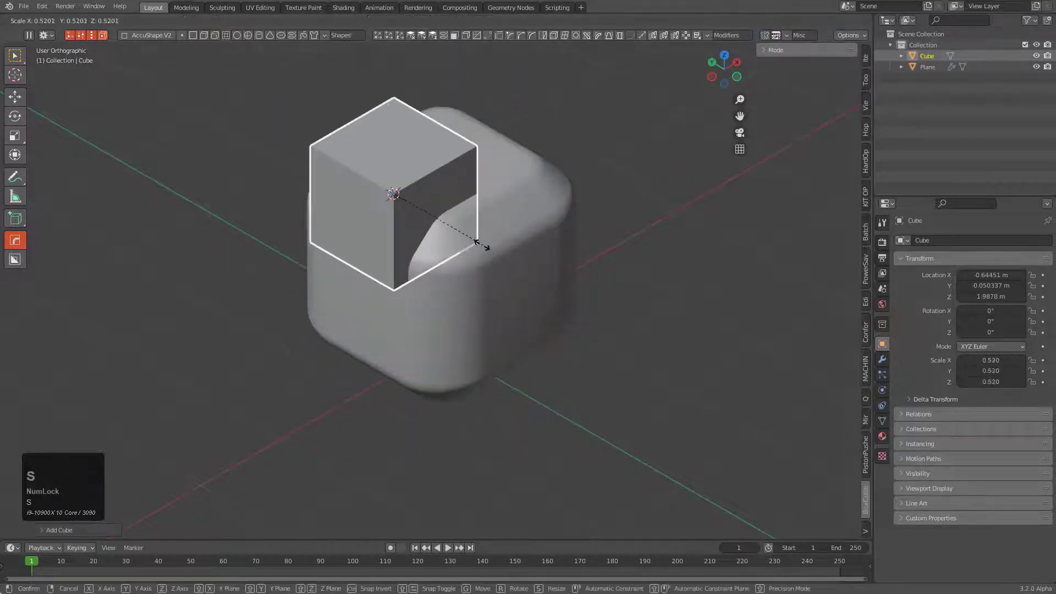
{"action": "left_click", "coordinate": [481, 239]}
{"action": "key", "text": "s"}
{"action": "key", "text": "x"}
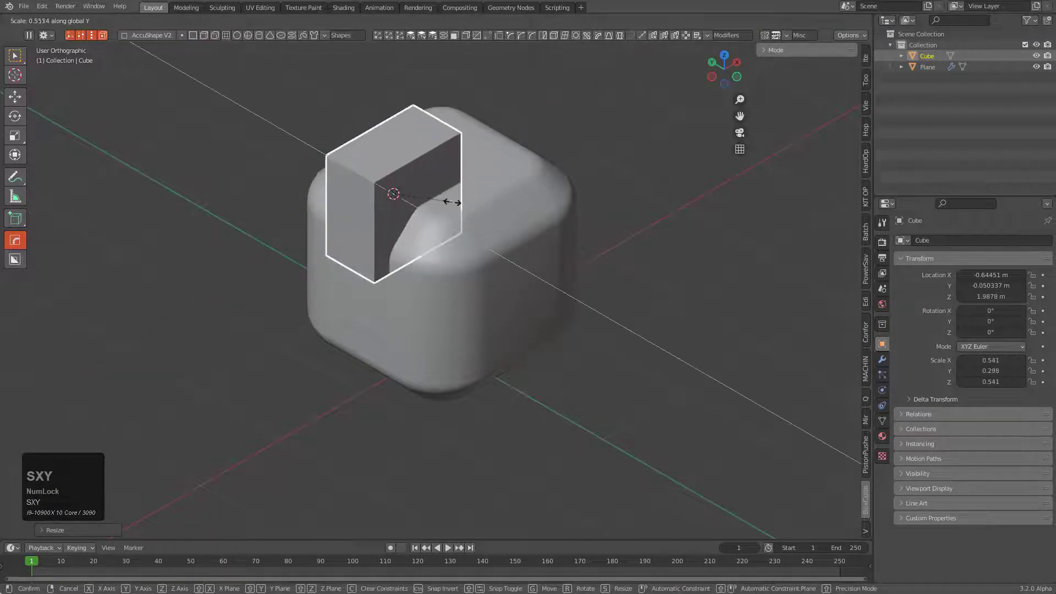
{"action": "left_click", "coordinate": [478, 195]}
Cut the cube out of the box with a HardOps Interactive Boolean in Difference mode.
{"action": "left_click", "coordinate": [514, 178], "text": "shift"}
{"action": "key", "text": "q"}
{"action": "mouse_move", "coordinate": [501, 207]}
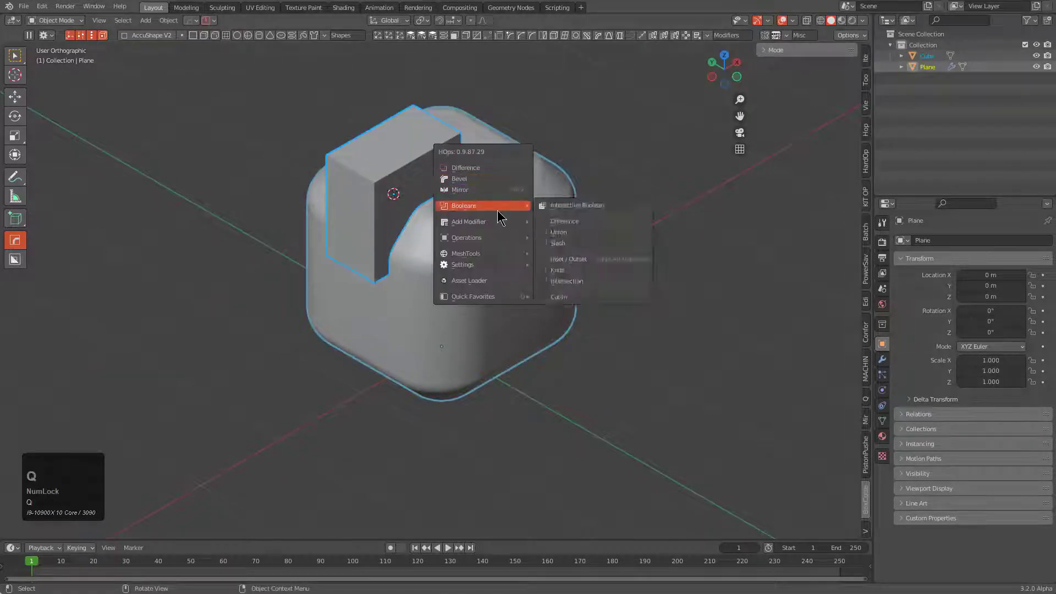
{"action": "left_click", "coordinate": [570, 205]}
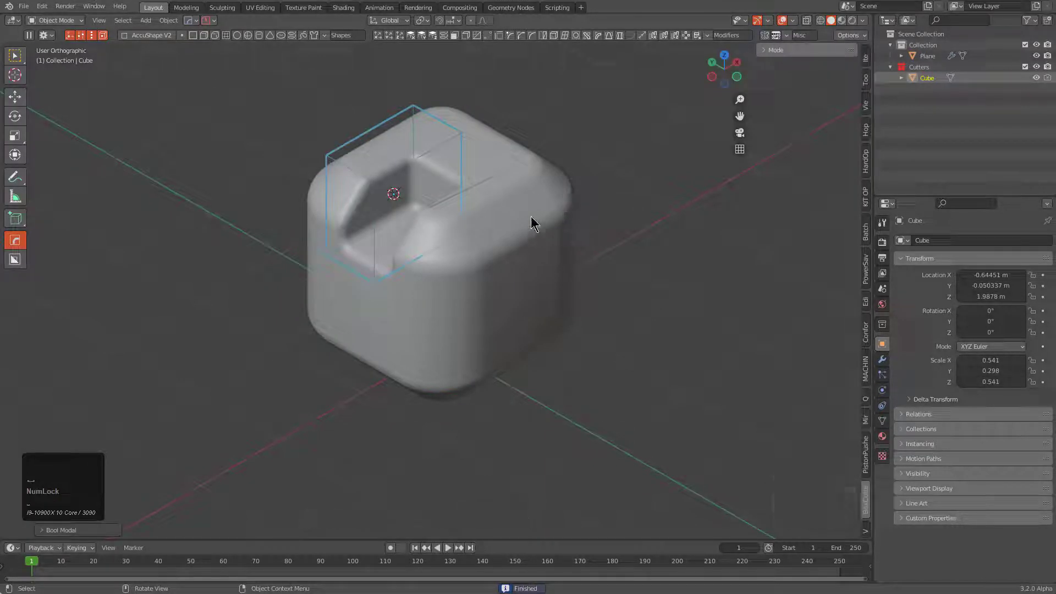
Turn off Spacebar Accept in the HardOps options and start Shift Bool on the cutter cube.
{"action": "left_click", "coordinate": [207, 22]}
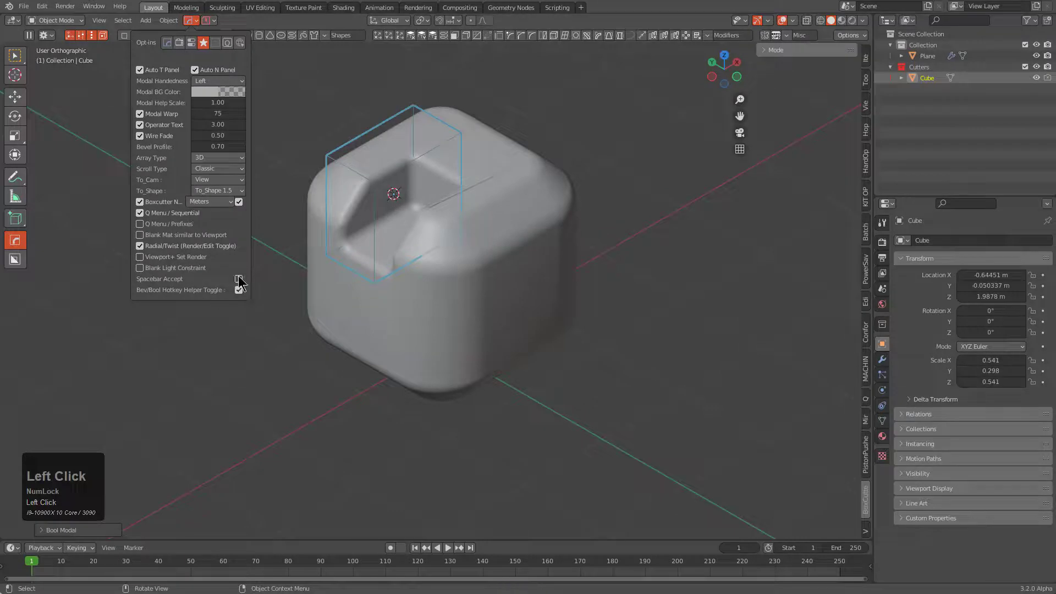
{"action": "key", "text": "q"}
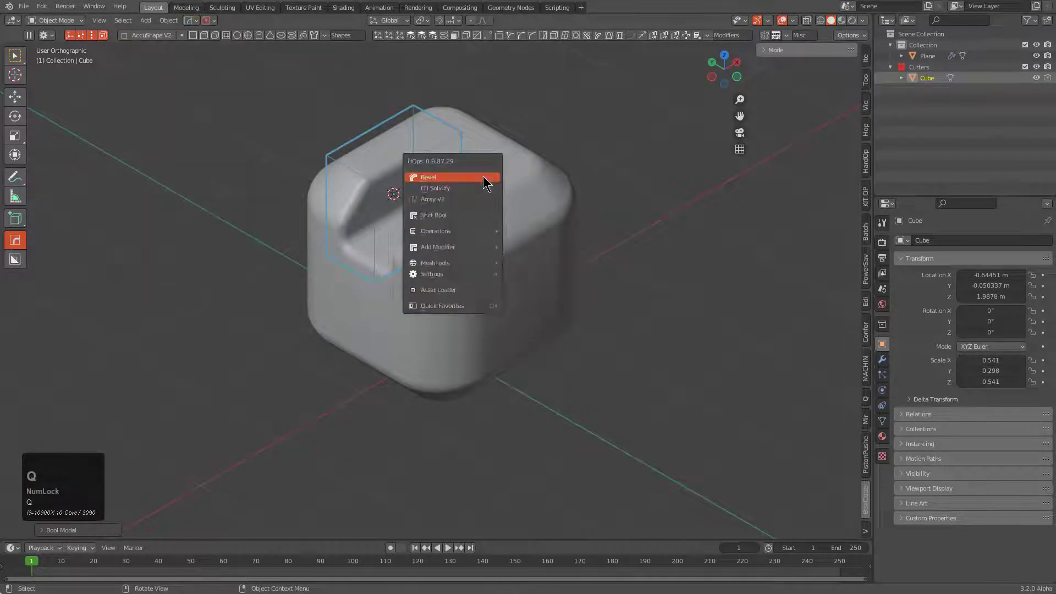
{"action": "left_click", "coordinate": [459, 216]}
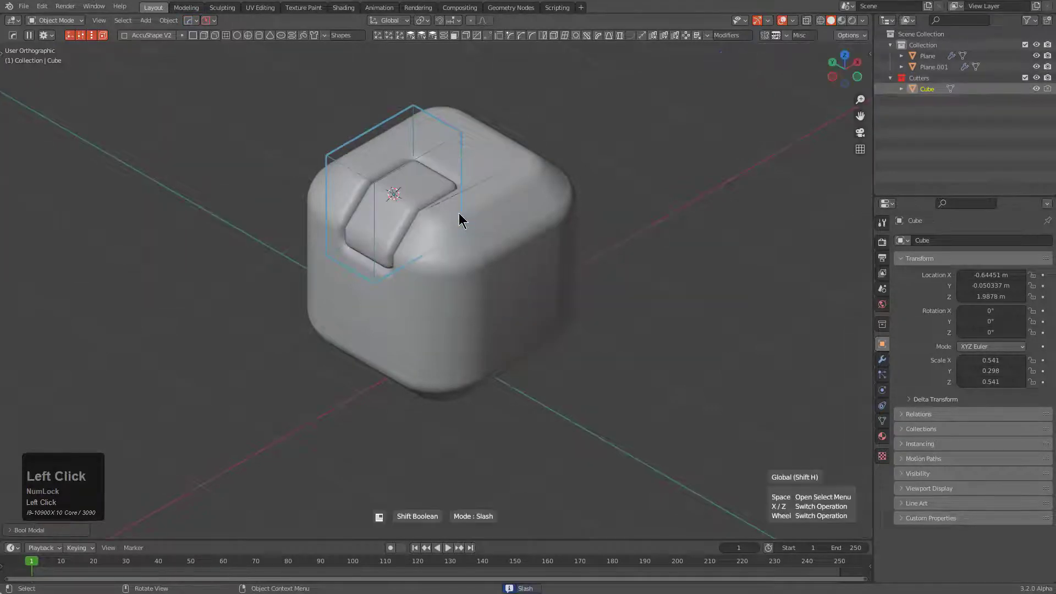
Use the operation selector to switch the cutter's boolean to Intersect, Union and Difference in turn.
{"action": "key", "text": "space"}
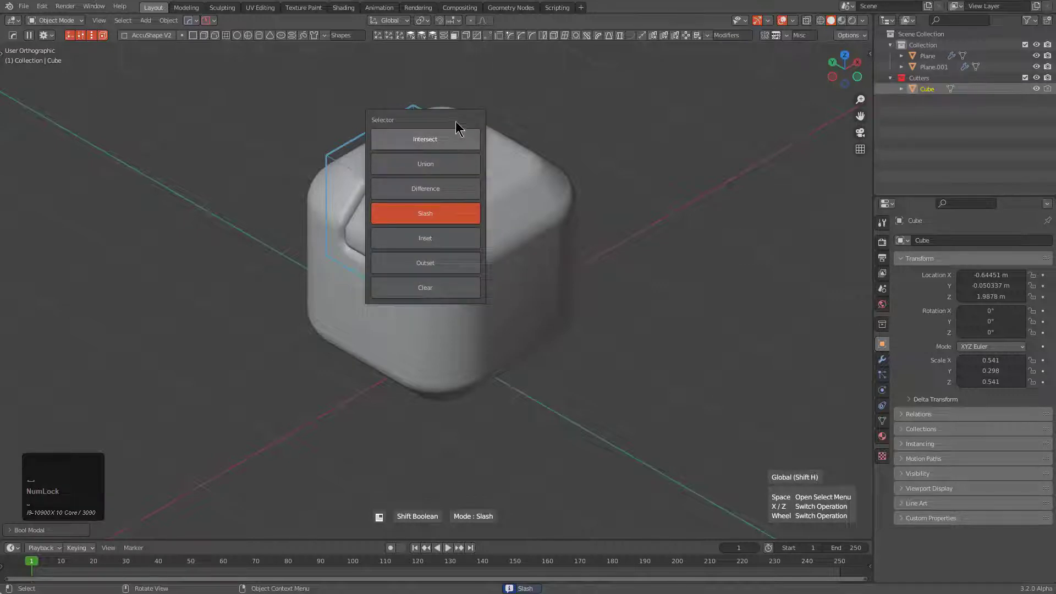
{"action": "left_click_drag", "start_coordinate": [456, 123], "coordinate": [592, 146]}
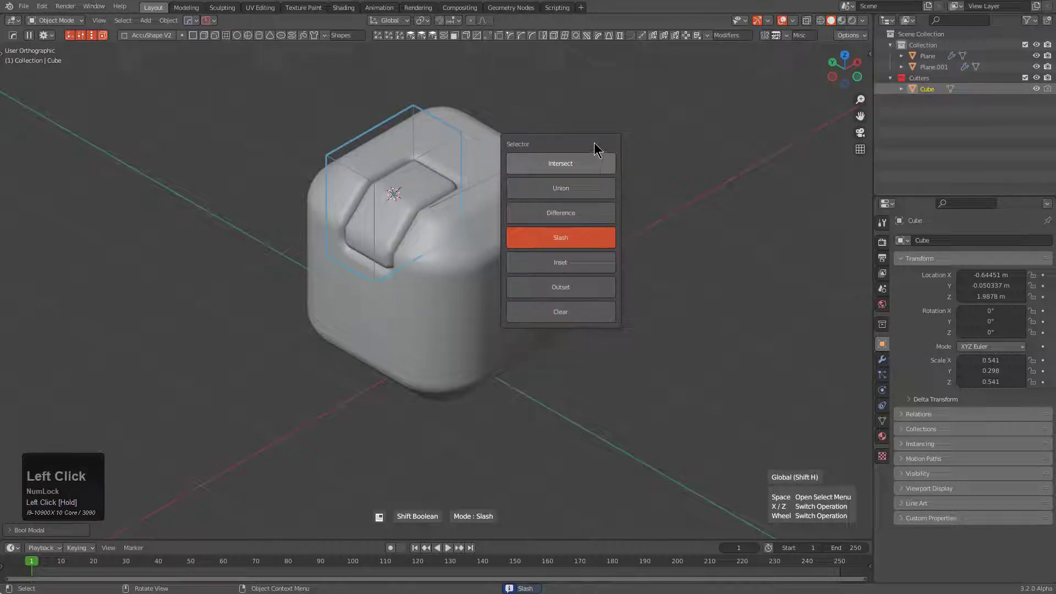
{"action": "left_click", "coordinate": [560, 164]}
{"action": "key", "text": "space"}
{"action": "left_click", "coordinate": [559, 191]}
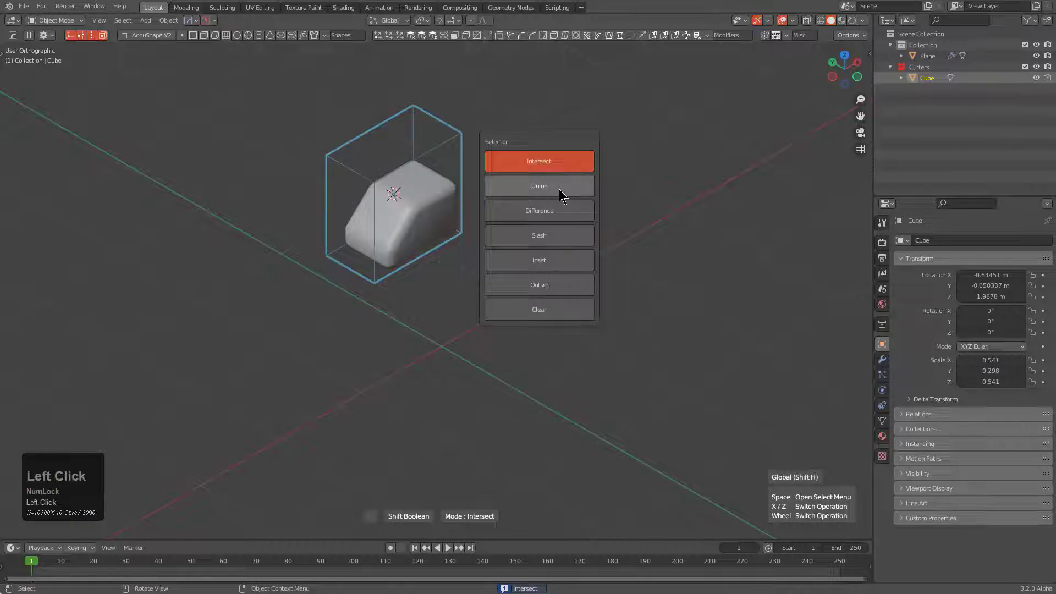
{"action": "left_click", "coordinate": [539, 217]}
Switch the cutter's boolean to Outset, followed by Inset, through the operation selector.
{"action": "left_click", "coordinate": [515, 287]}
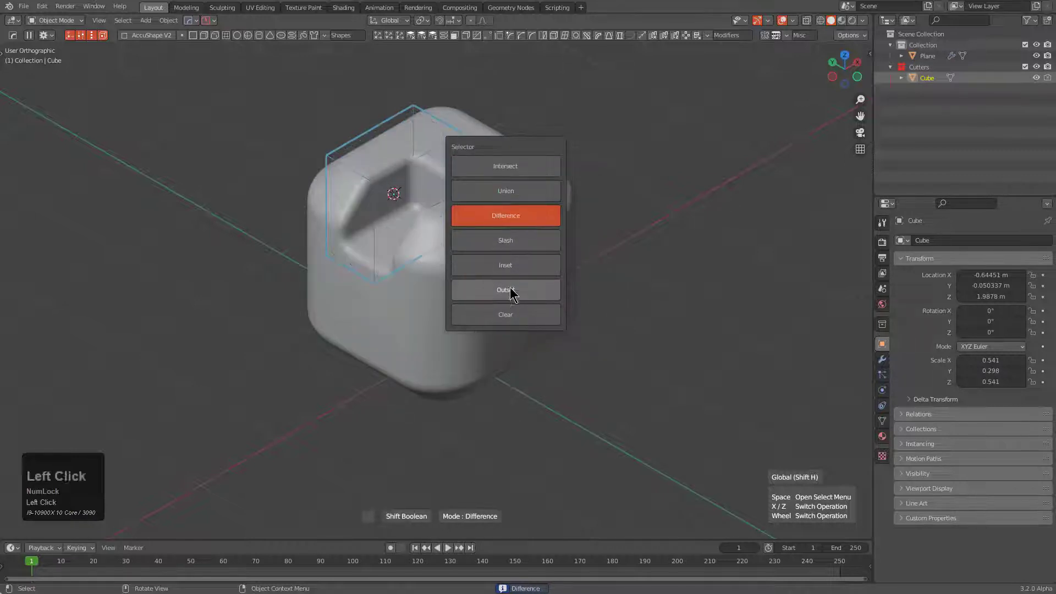
{"action": "key", "text": "space"}
{"action": "left_click", "coordinate": [497, 258]}
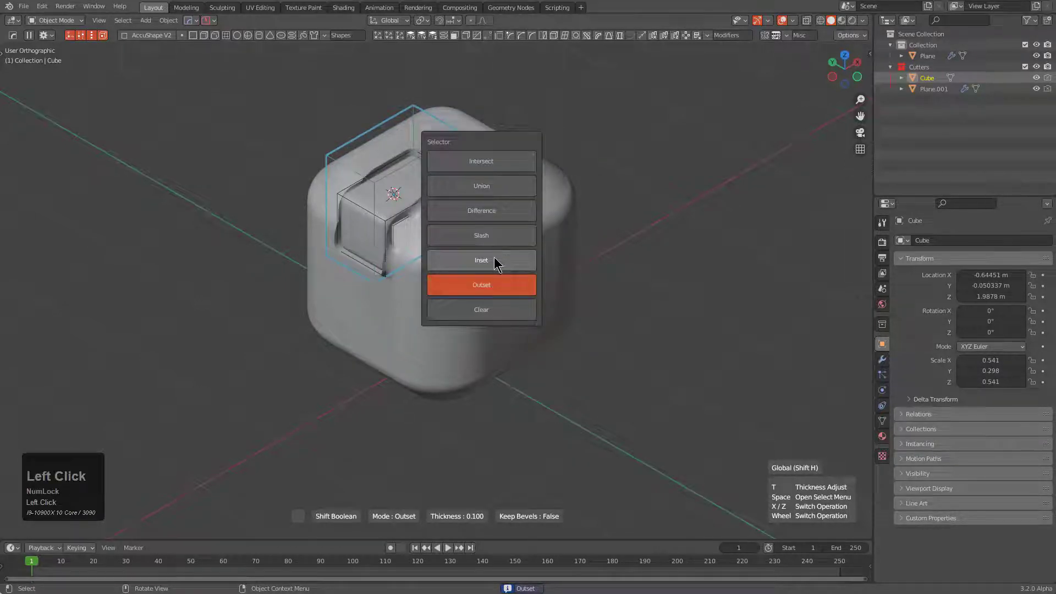
Set the cutter's boolean to Difference, collapse the modal help and accept the Shift Boolean.
{"action": "key", "text": "space"}
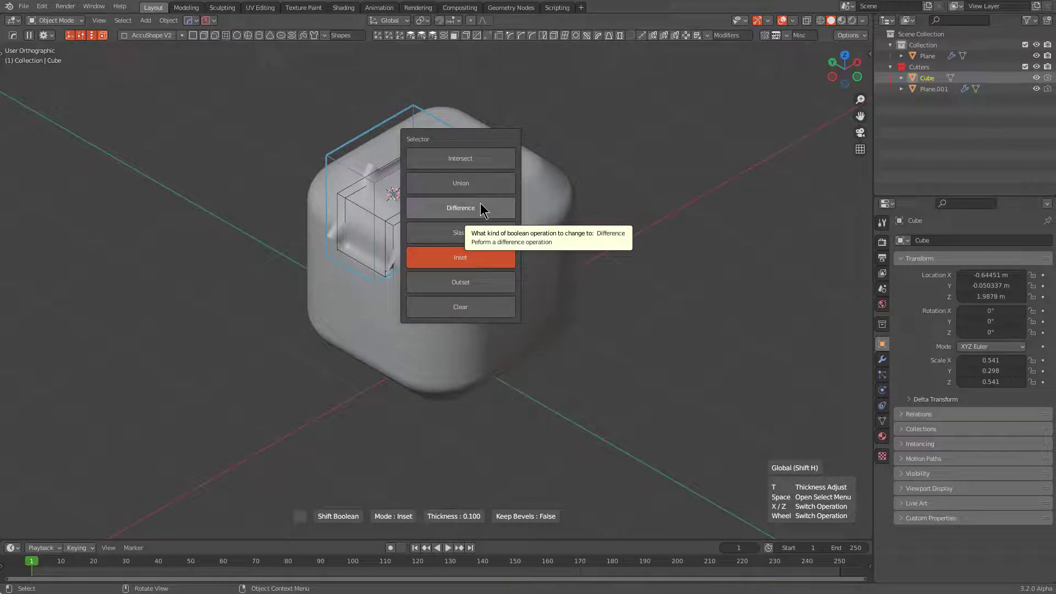
{"action": "left_click", "coordinate": [481, 210]}
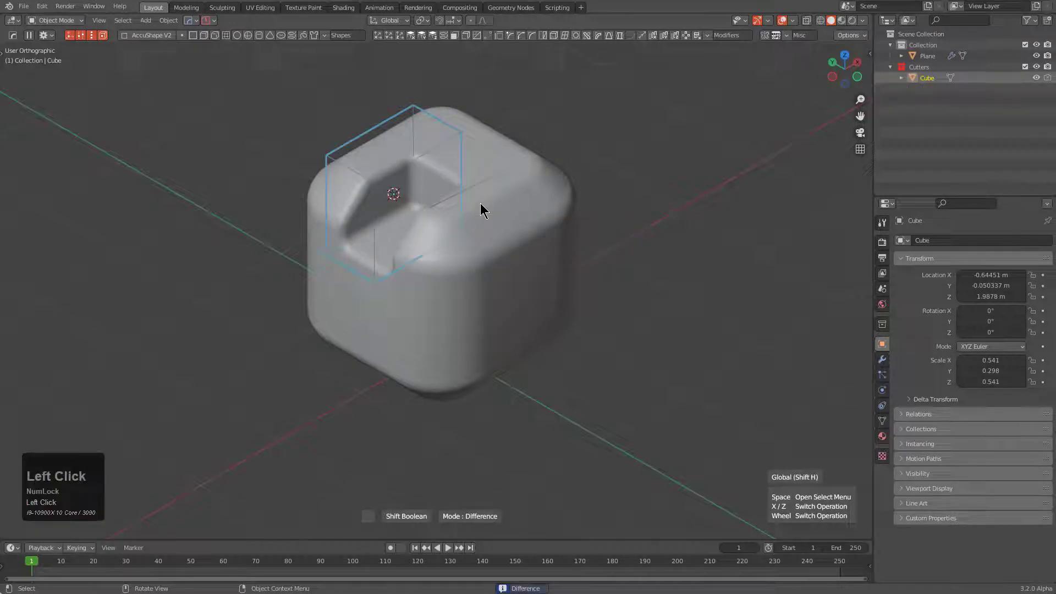
{"action": "key", "text": "space"}
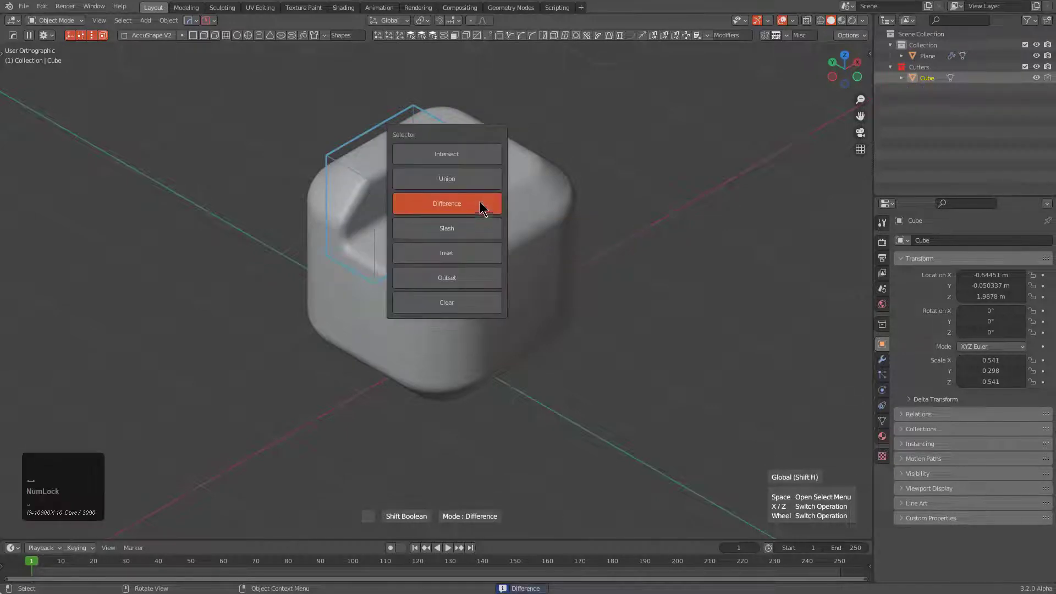
{"action": "left_click", "coordinate": [432, 109]}
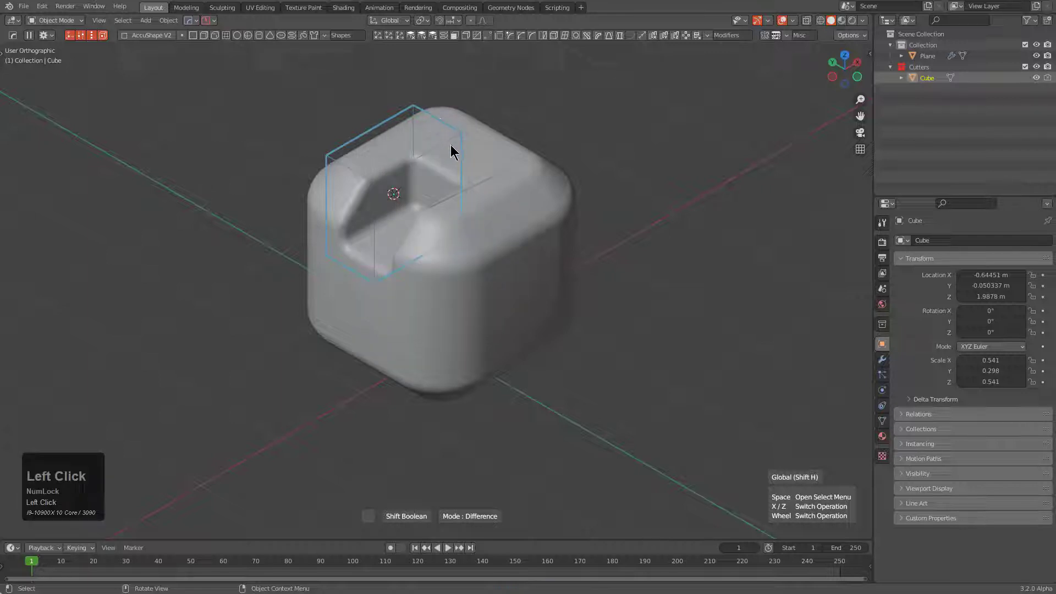
{"action": "key", "text": "h"}
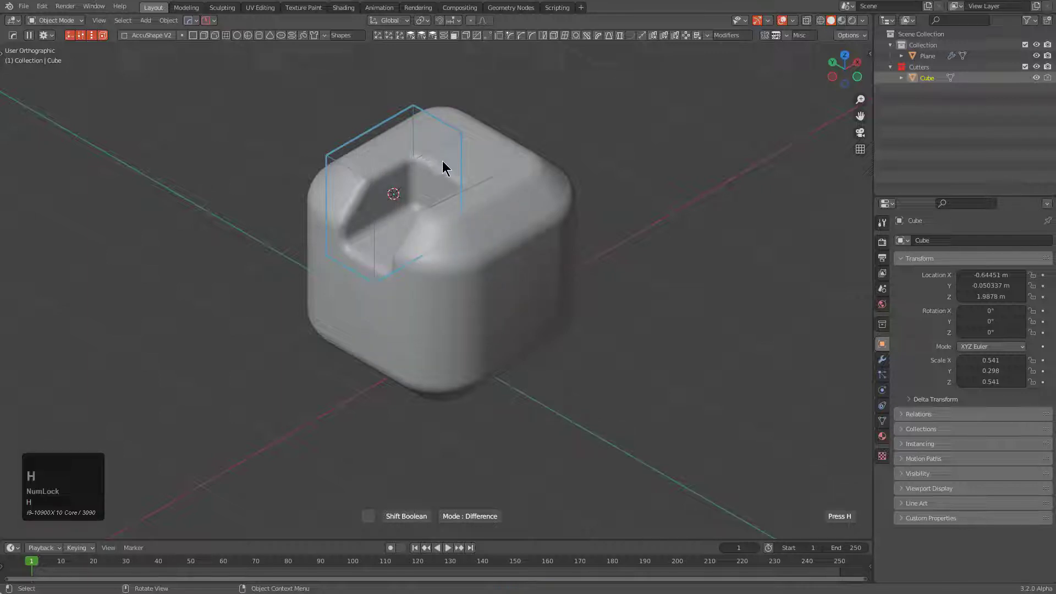
{"action": "left_click", "coordinate": [470, 187]}
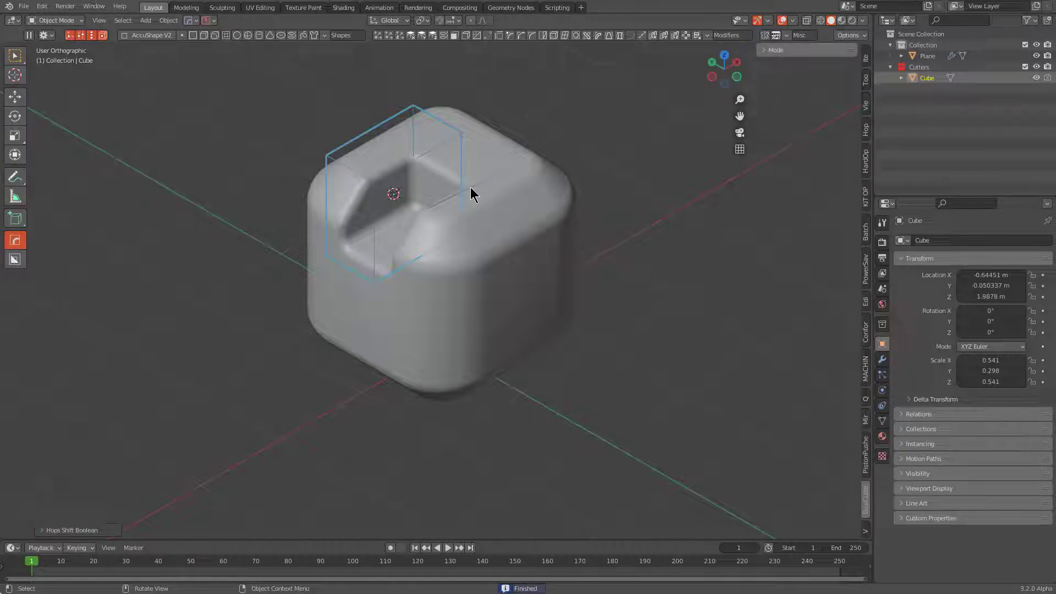
View the operation choices in the Shift Boolean's last-operation settings.
{"action": "key", "text": "F9"}
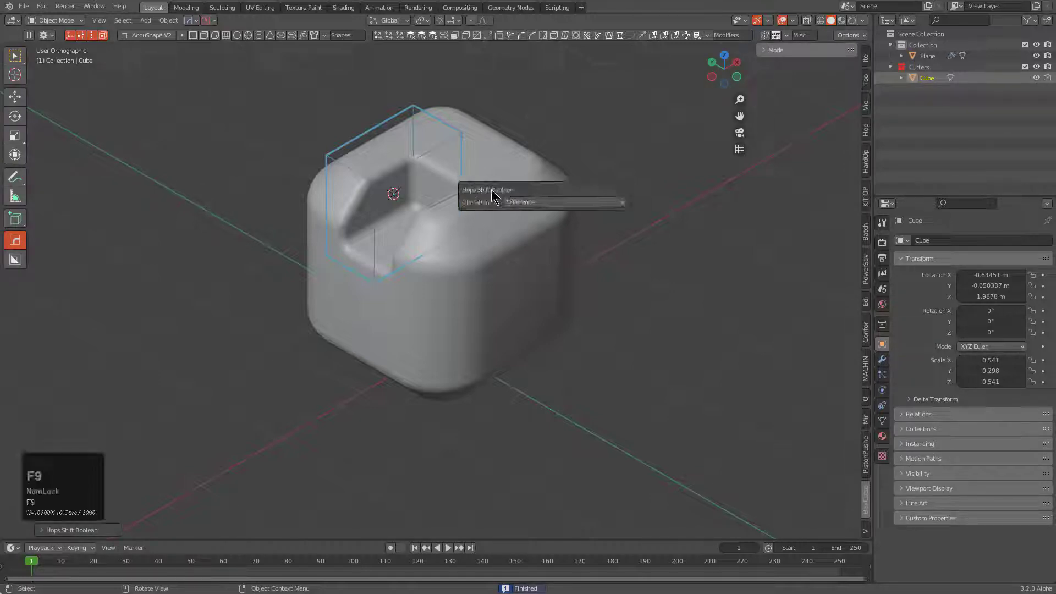
{"action": "left_click", "coordinate": [522, 201]}
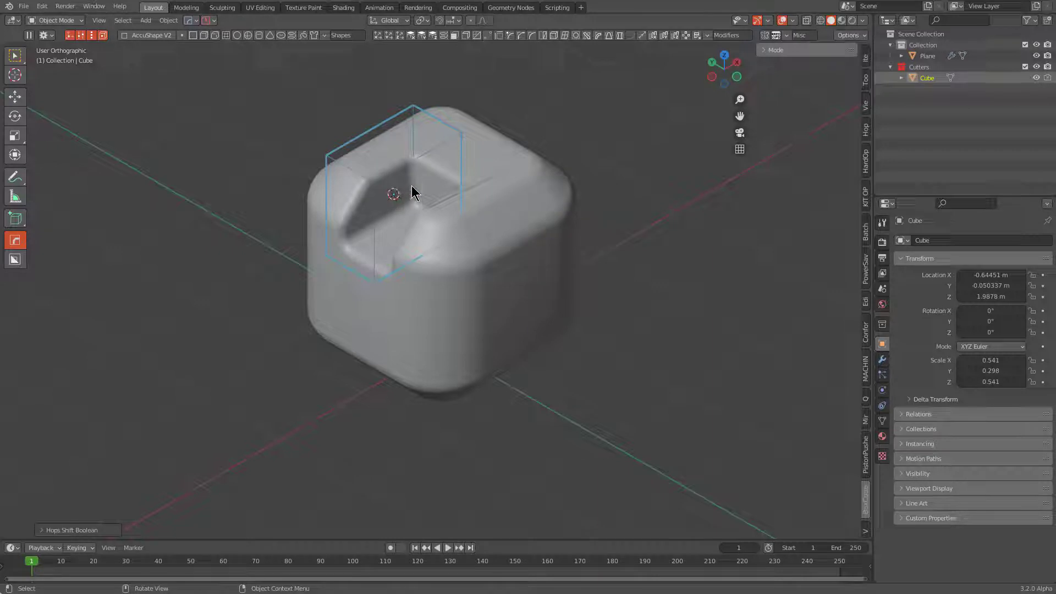
Add an Array V2 modifier to the box with a count of 4 along X.
{"action": "middle_click_drag", "start_coordinate": [405, 180], "coordinate": [431, 203]}
{"action": "left_click", "coordinate": [496, 233]}
{"action": "key", "text": "q"}
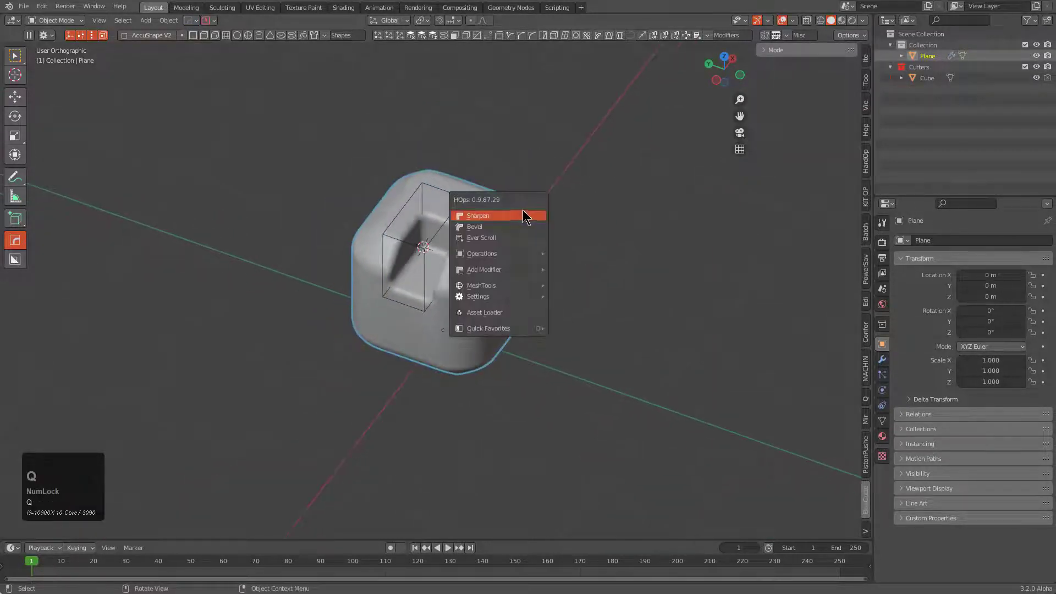
{"action": "scroll", "coordinate": [487, 259], "scroll_direction": "down", "scroll_amount": 2}
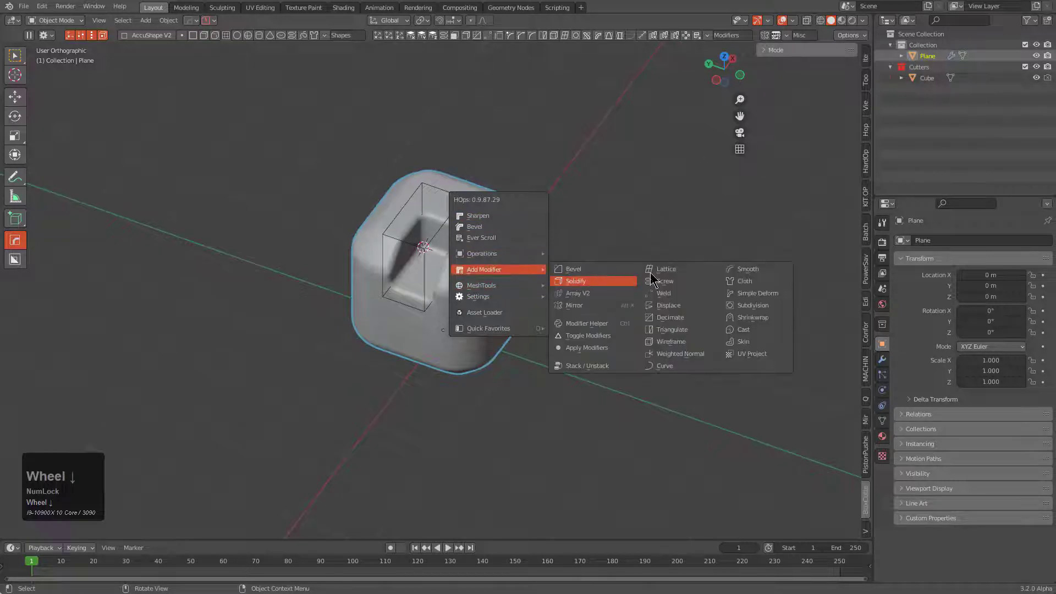
{"action": "left_click", "coordinate": [577, 297]}
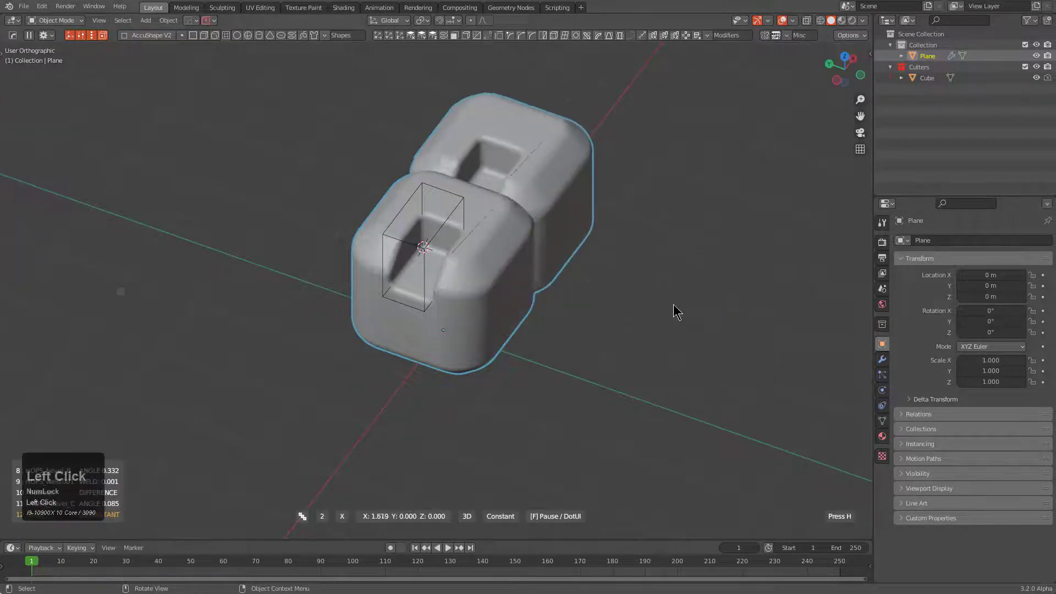
{"action": "scroll", "coordinate": [655, 90], "scroll_direction": "up", "scroll_amount": 2}
{"action": "middle_click_drag", "start_coordinate": [673, 65], "coordinate": [626, 87], "text": "shift"}
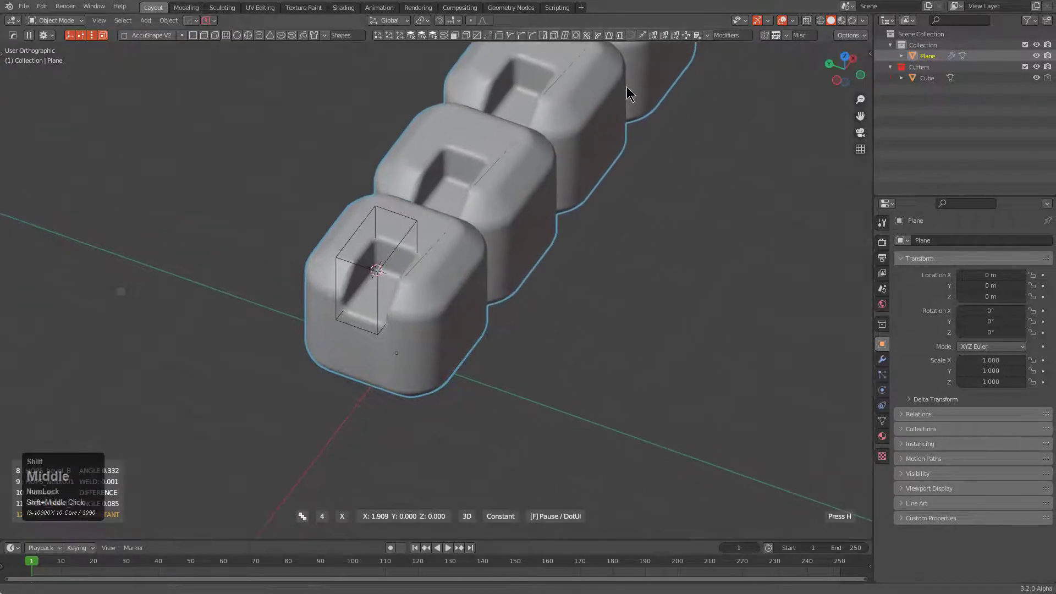
Add a second array to the box with a count of 5 along Y.
{"action": "key", "text": "a"}
{"action": "scroll", "coordinate": [856, 219], "scroll_direction": "up", "scroll_amount": 3}
{"action": "middle_click_drag", "start_coordinate": [771, 240], "coordinate": [487, 134], "text": "shift"}
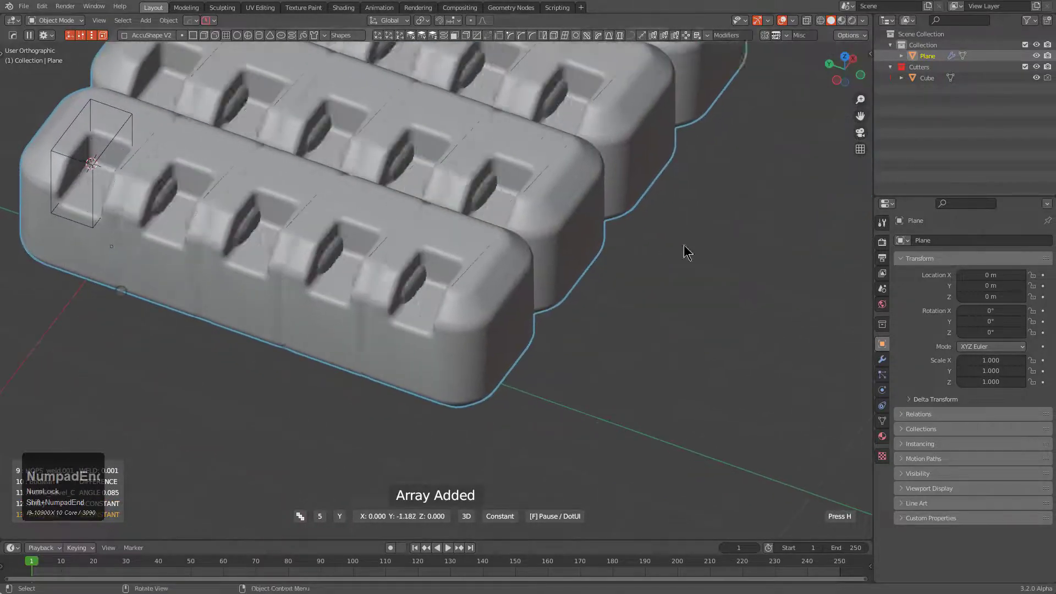
Target the first array, Array, in the selector and widen its X offset to about 2.37.
{"action": "key", "text": "Tab"}
{"action": "left_click", "coordinate": [775, 286]}
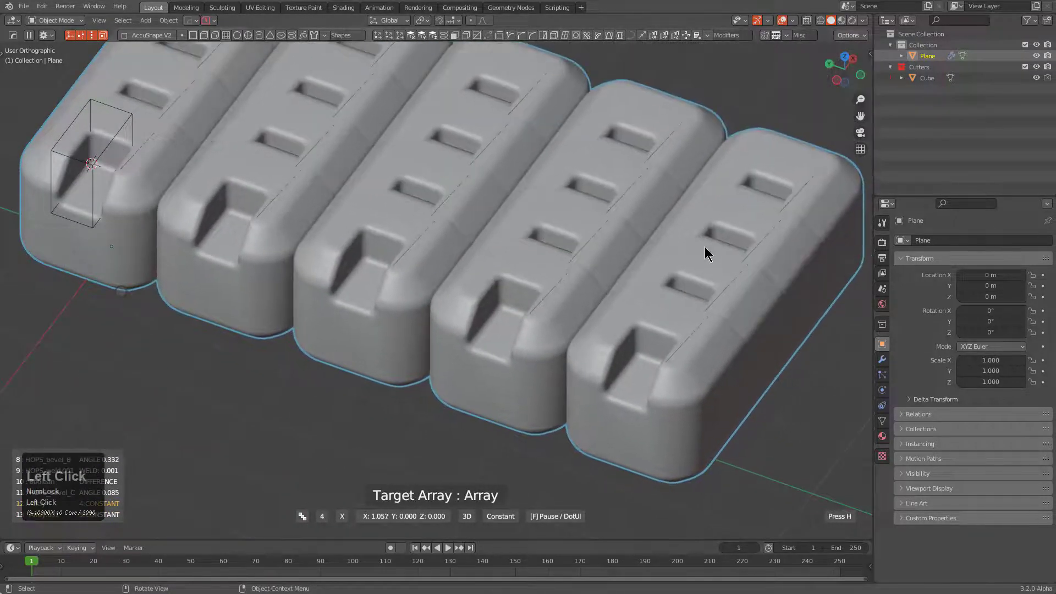
{"action": "middle_click_drag", "start_coordinate": [663, 174], "coordinate": [708, 137], "text": "shift"}
Target Array.001 in the selector, set its Y offset to about -1.75 and accept the arrays.
{"action": "key", "text": "Tab"}
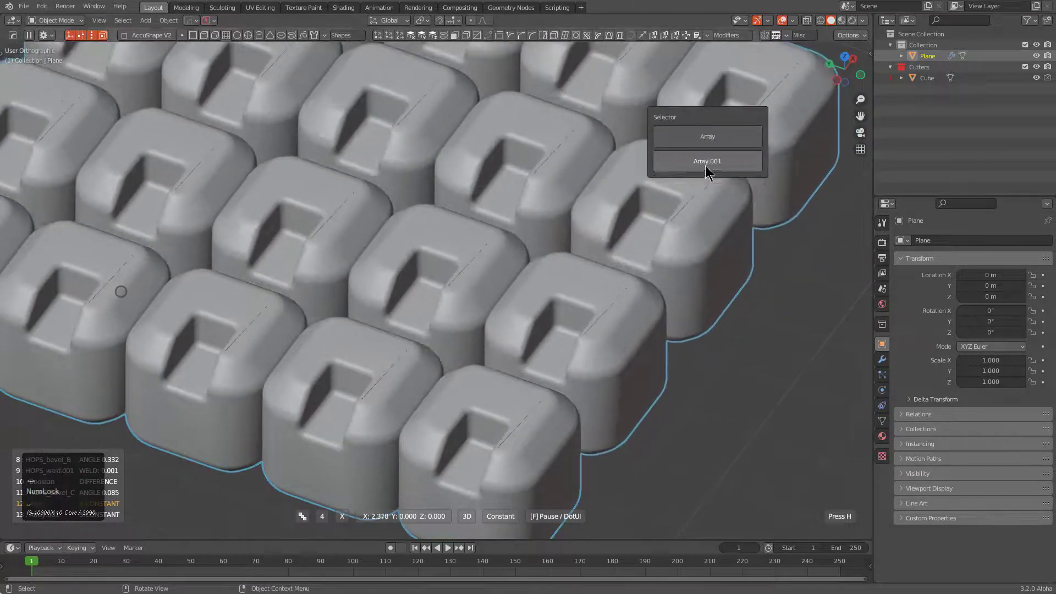
{"action": "left_click", "coordinate": [705, 164]}
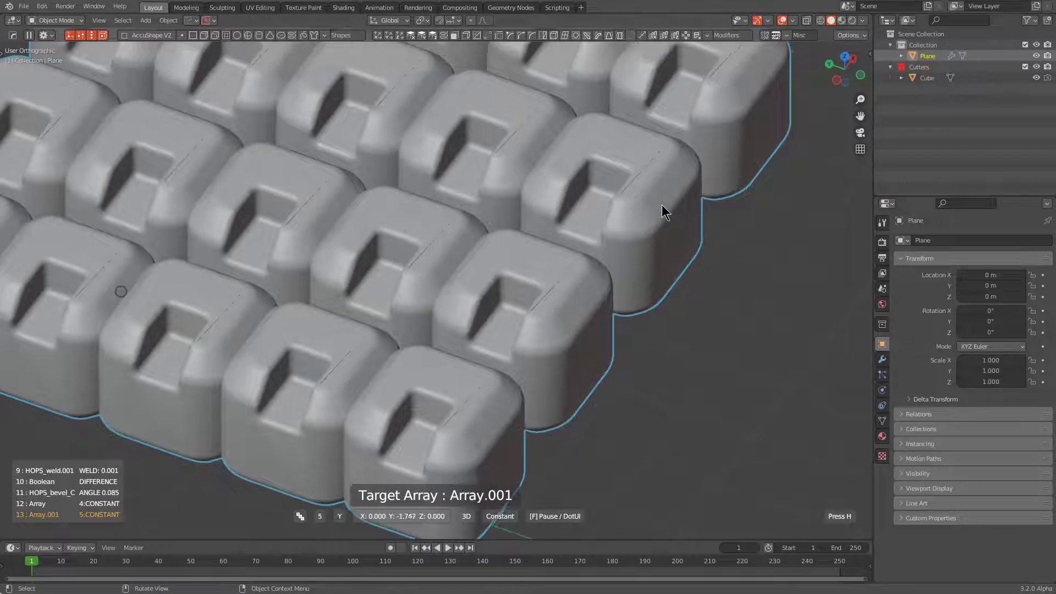
{"action": "left_click", "coordinate": [663, 205]}
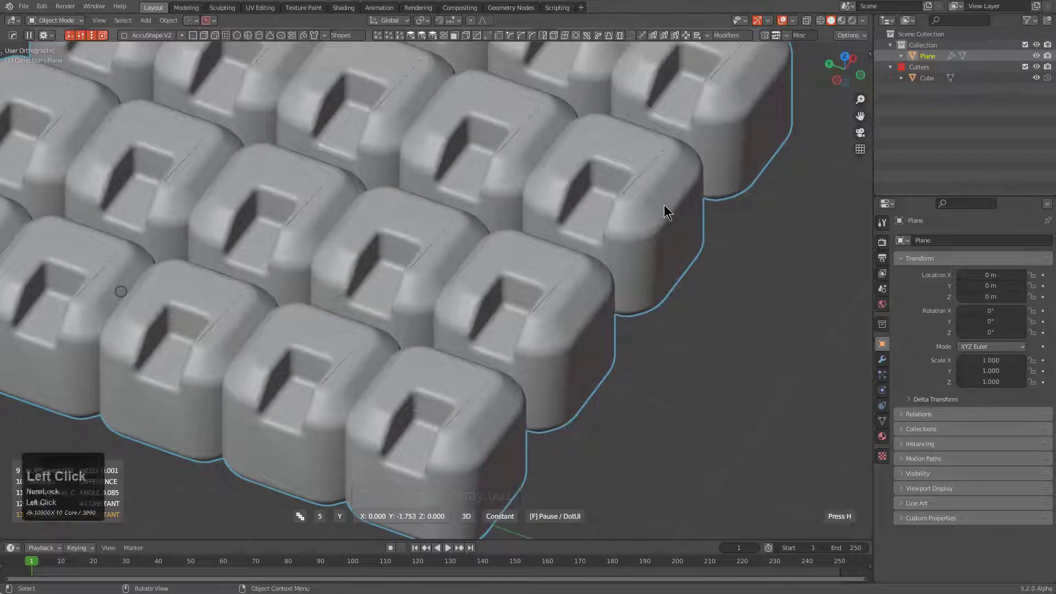
{"action": "scroll", "coordinate": [335, 179], "scroll_direction": "down", "scroll_amount": 4}
{"action": "scroll", "coordinate": [424, 171], "scroll_direction": "up", "scroll_amount": 4}
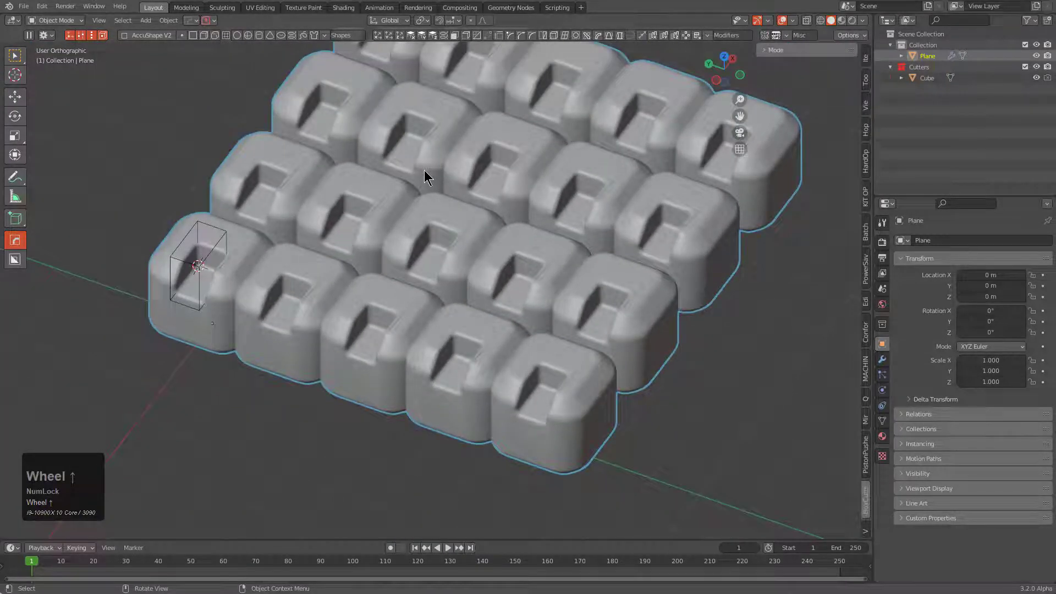